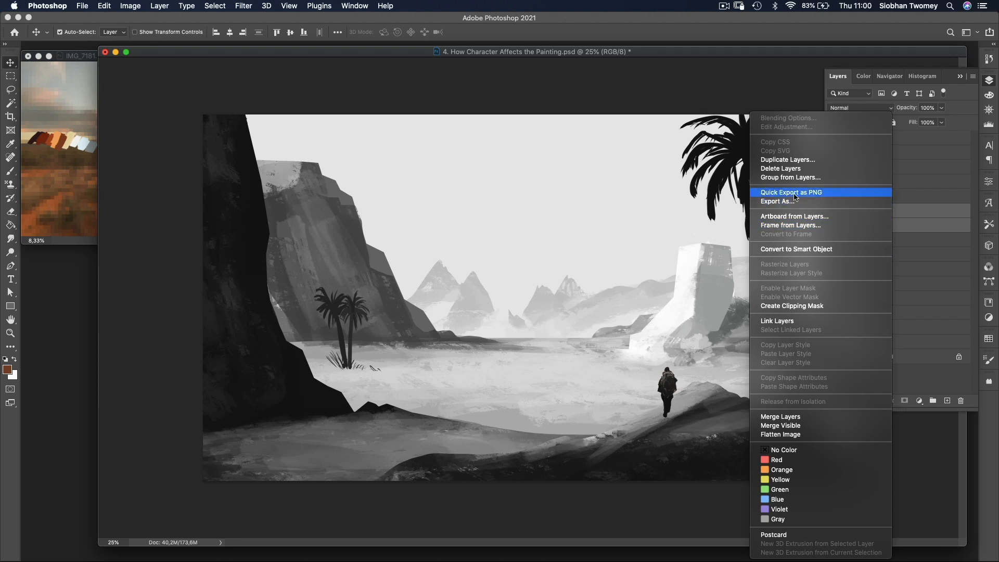
Merge the two selected layers and move the merged layer directly beneath Layer 15
click(801, 417)
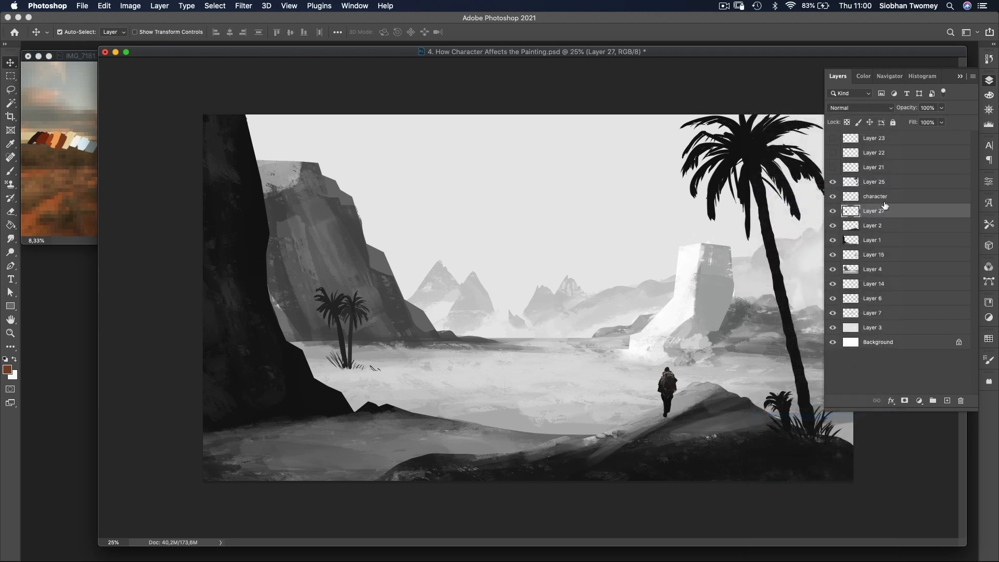
drag(875, 212, 891, 263)
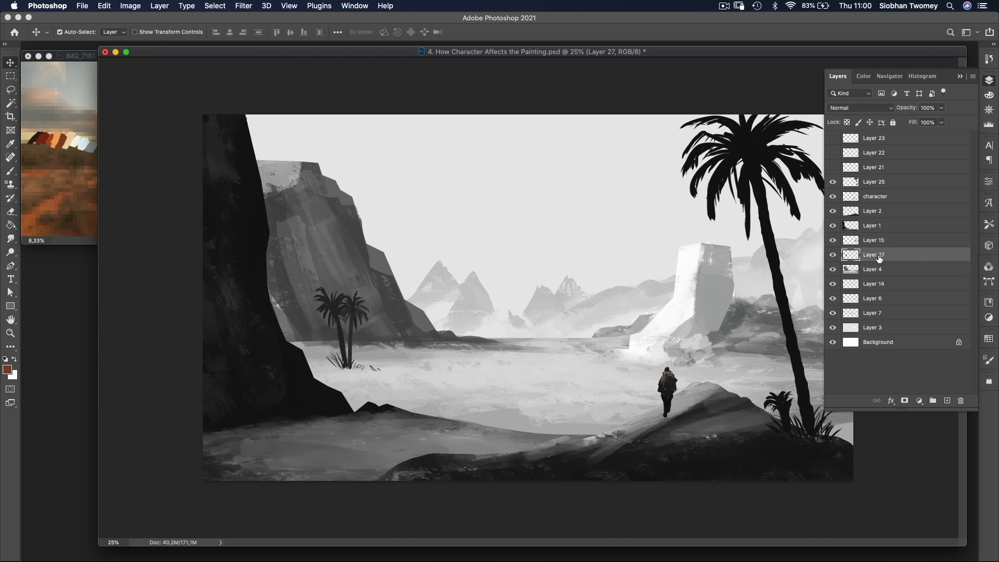
Identify the distant mountain layers by toggling visibility, and merge Layer 14 with Layer 6
click(833, 269)
click(832, 269)
click(832, 284)
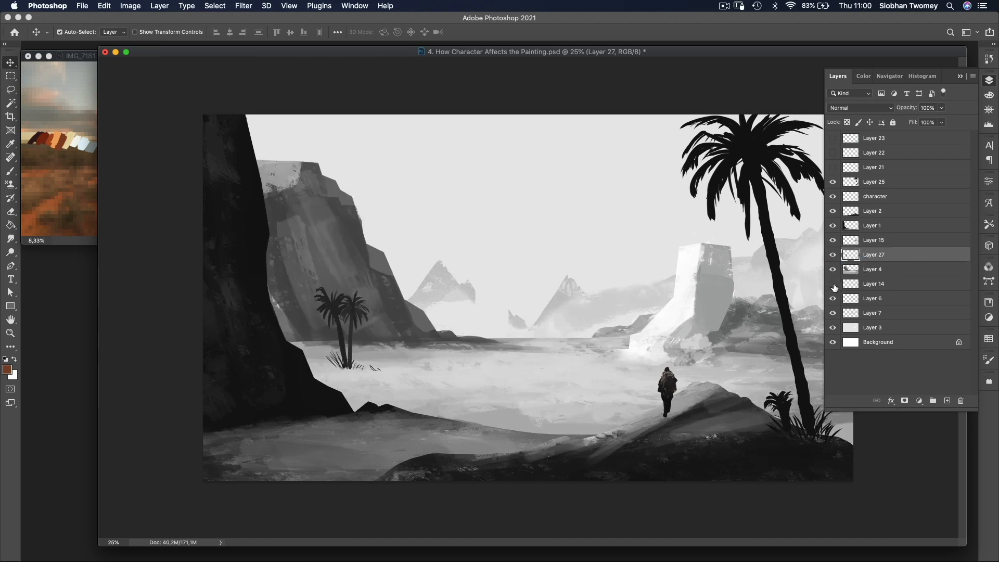
click(833, 284)
click(869, 284)
shift+click(870, 299)
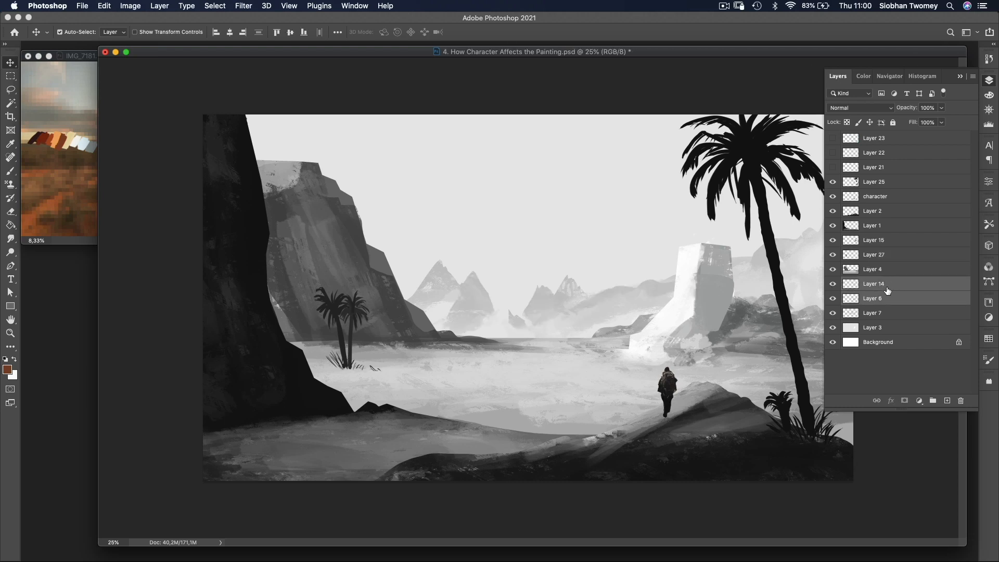
right_click(875, 289)
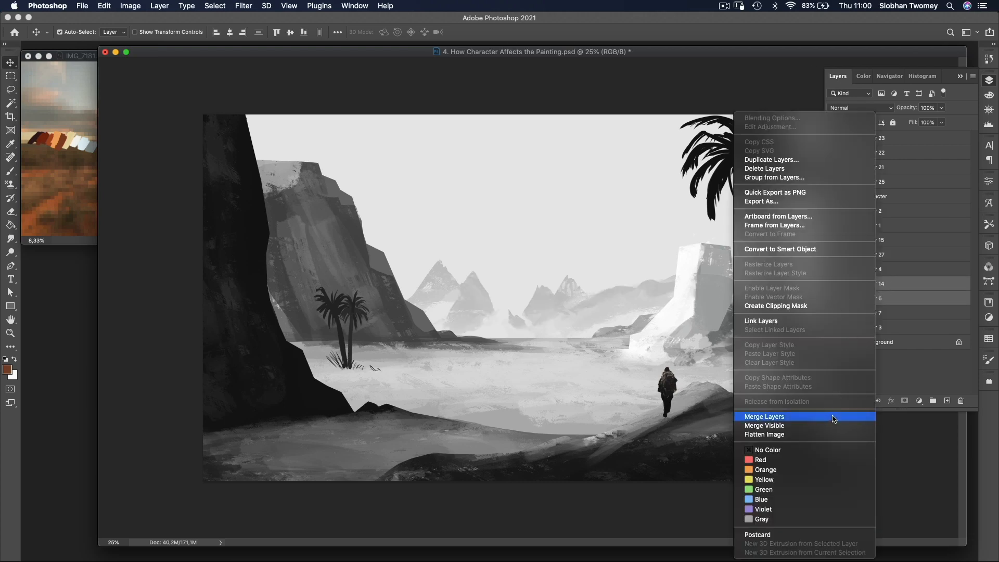
click(768, 416)
Merge Layer 14 with Layer 7, checking what the layers contain by toggling their visibility
click(832, 283)
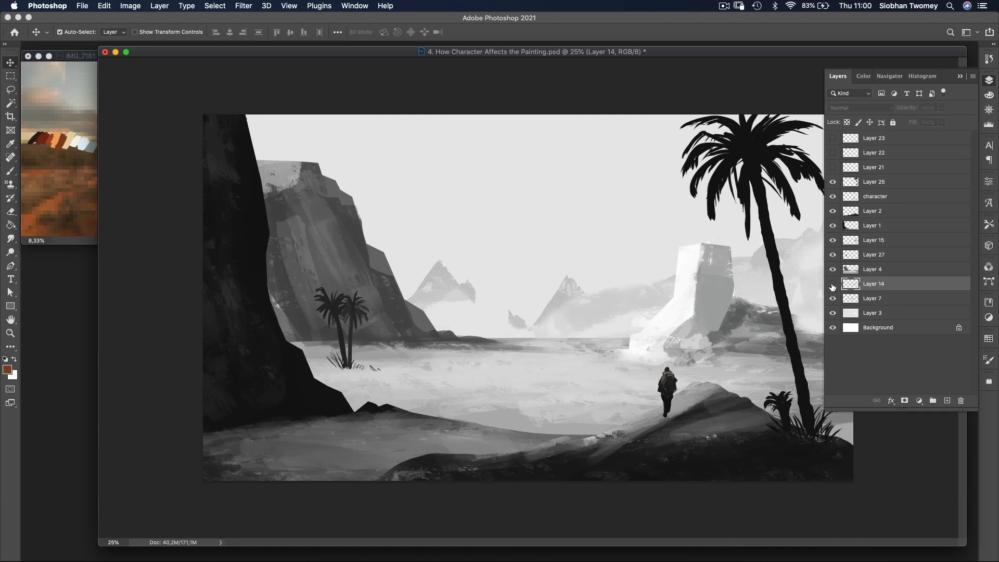
click(833, 284)
click(832, 298)
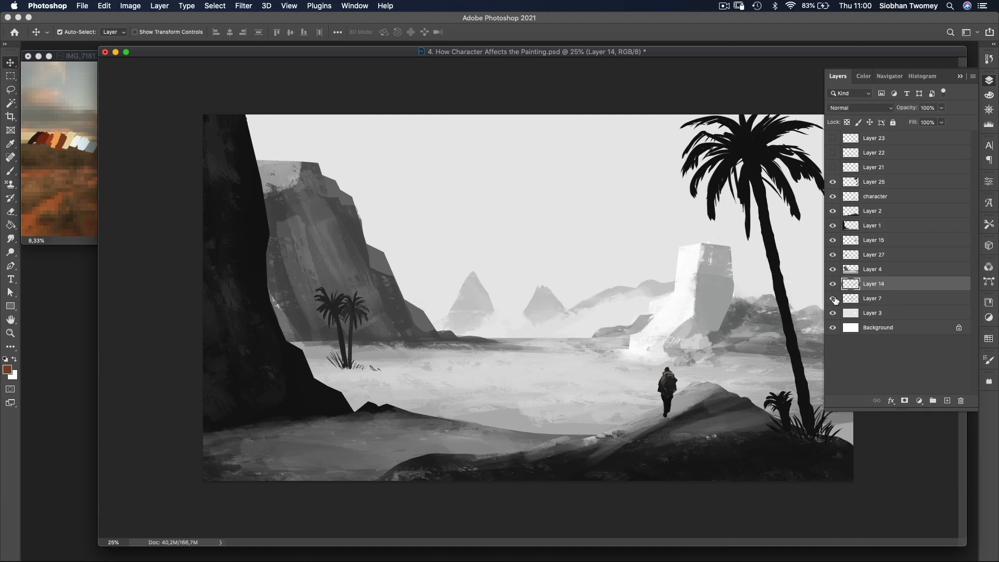
click(833, 298)
key(super+e)
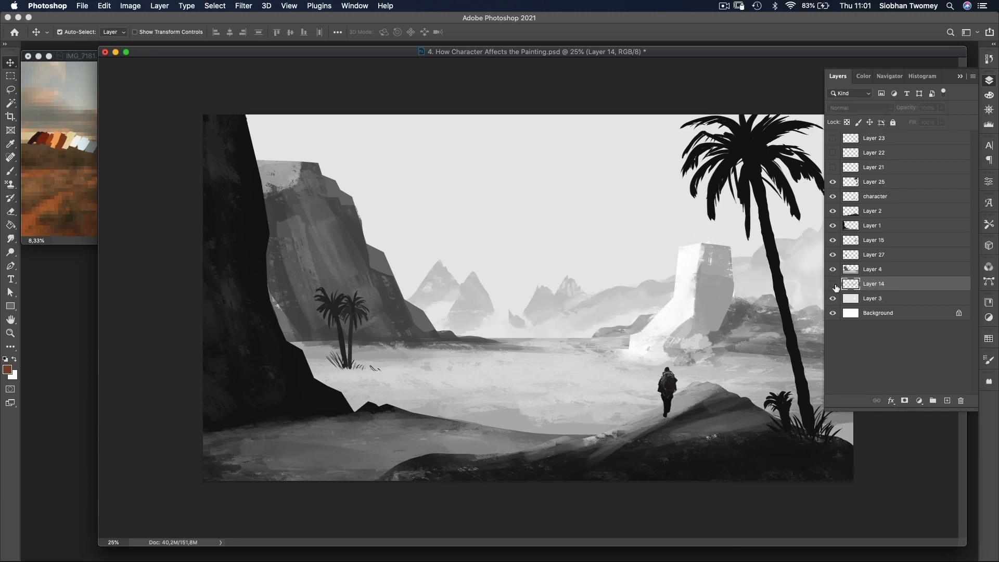
click(833, 284)
click(832, 283)
Lasso and delete the left one of the paired peaks near the centre of the horizon on Layer 14
key(e)
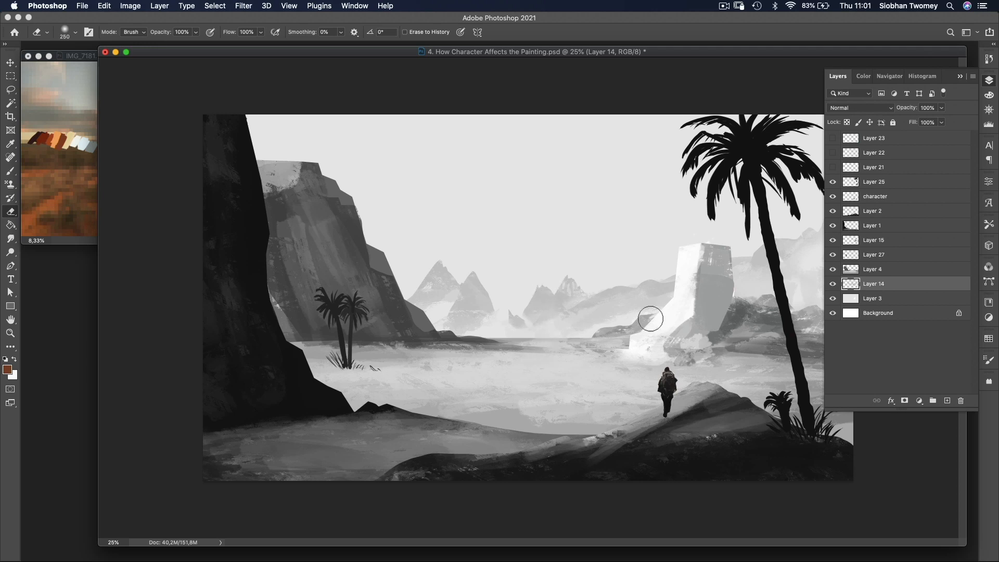
click(889, 341)
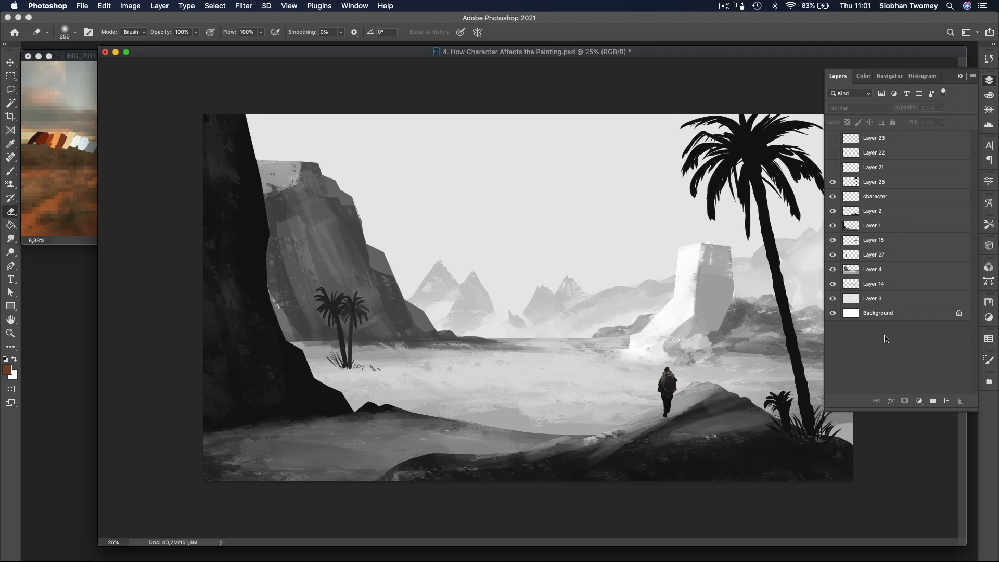
click(874, 286)
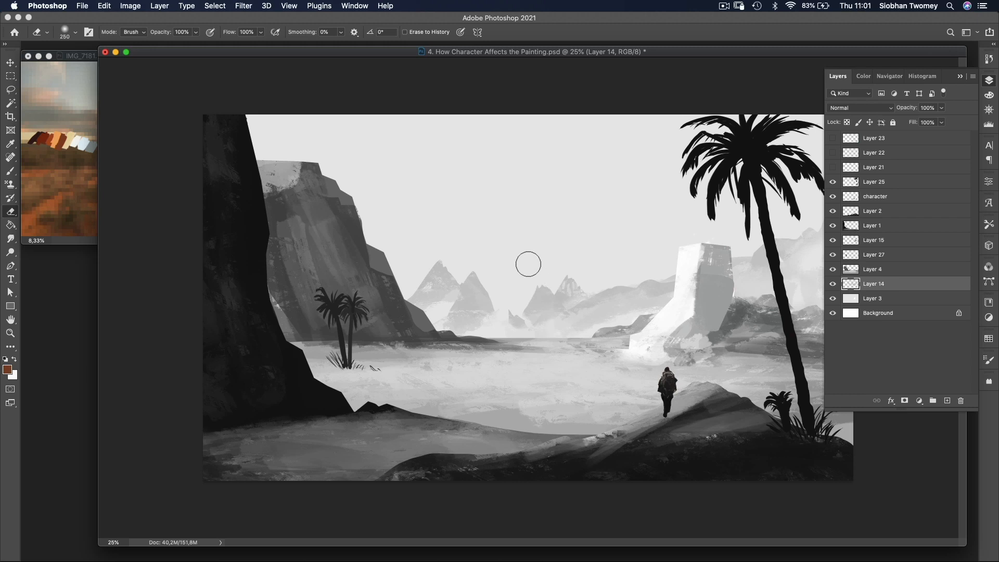
click(10, 89)
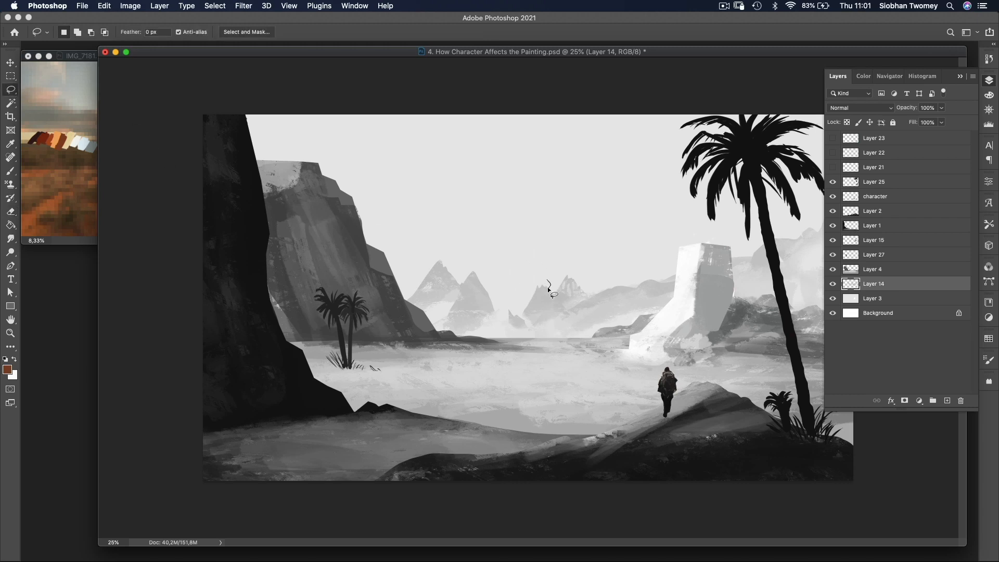
drag(541, 295, 532, 304)
key(v)
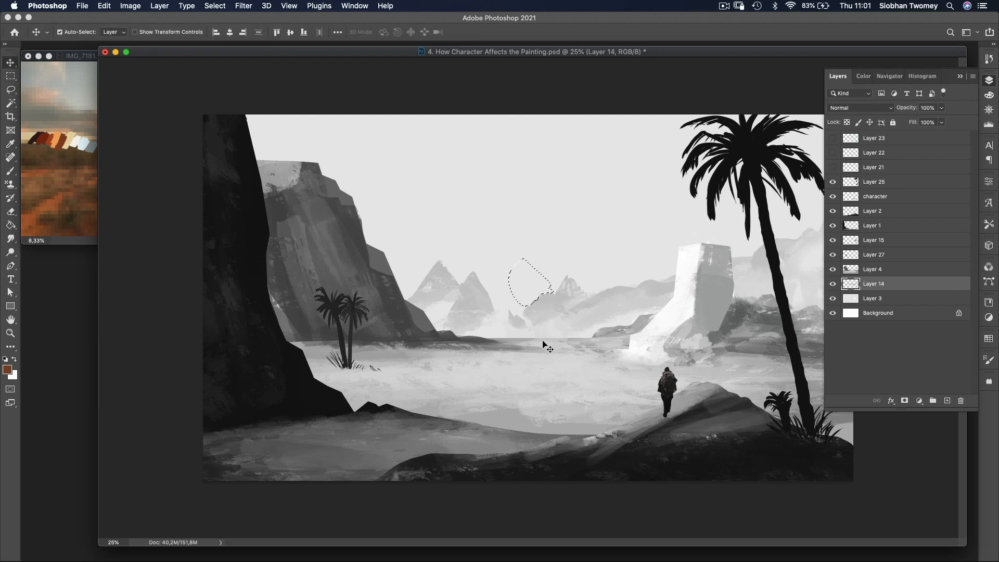
key(ctrl+d)
key(l)
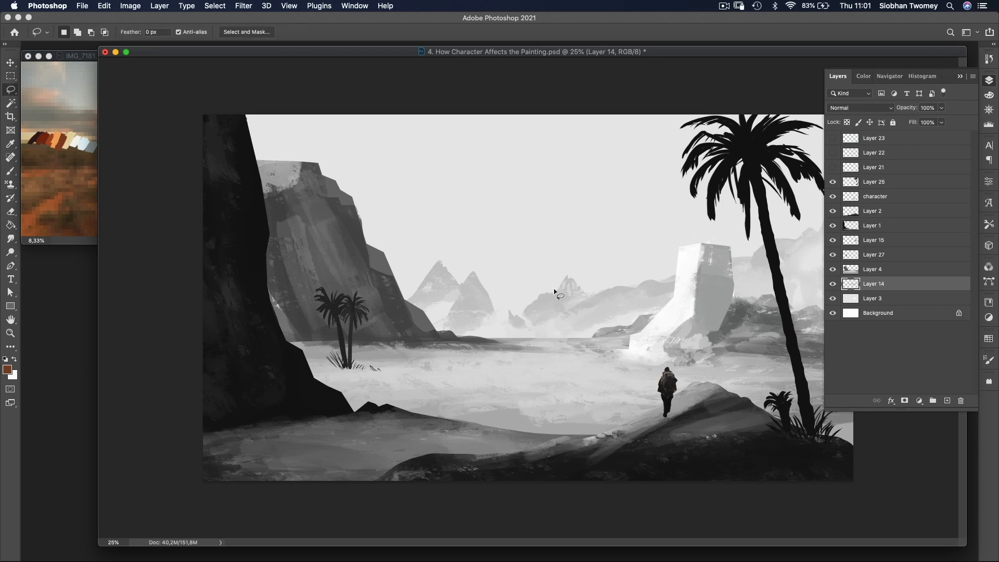
key(v)
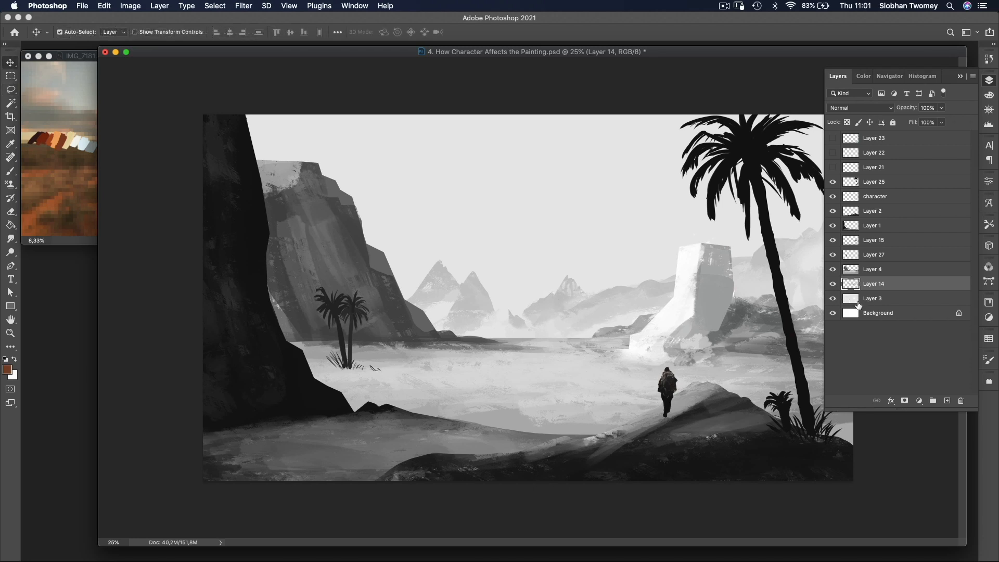
Add a new layer above Layer 3 and fill it with grey #b3b6b1 sampled from the reference photo's sky
click(846, 298)
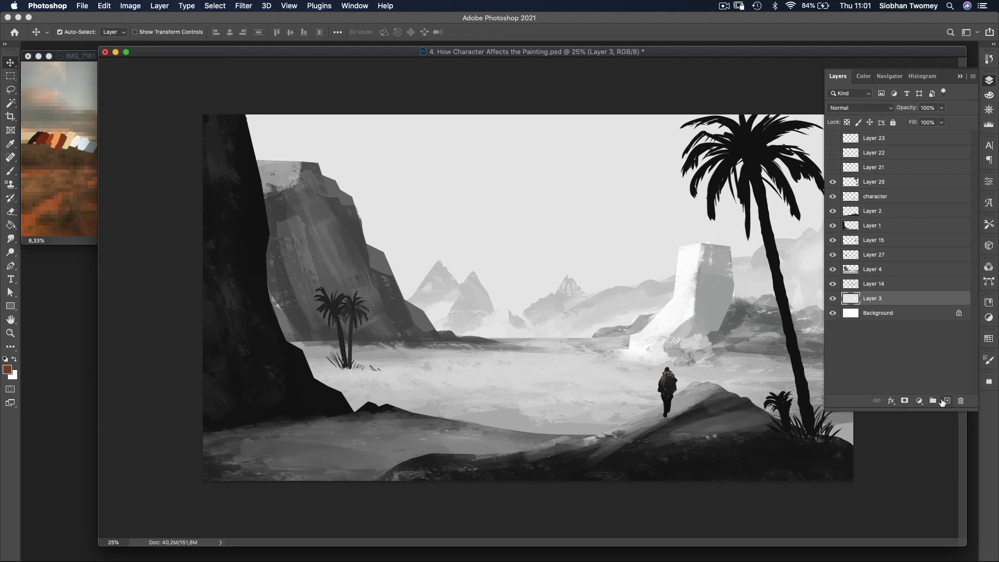
click(947, 401)
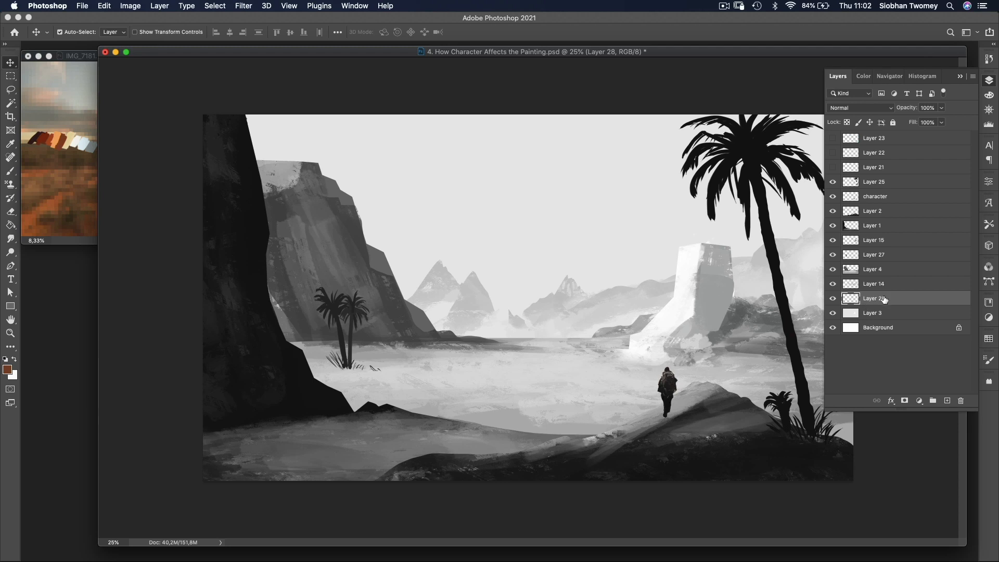
key(g)
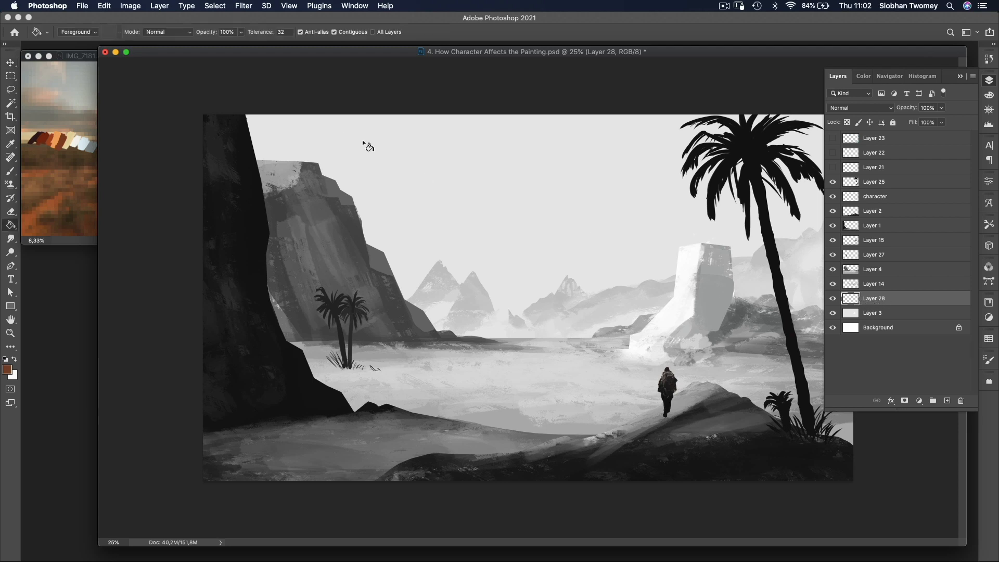
click(7, 370)
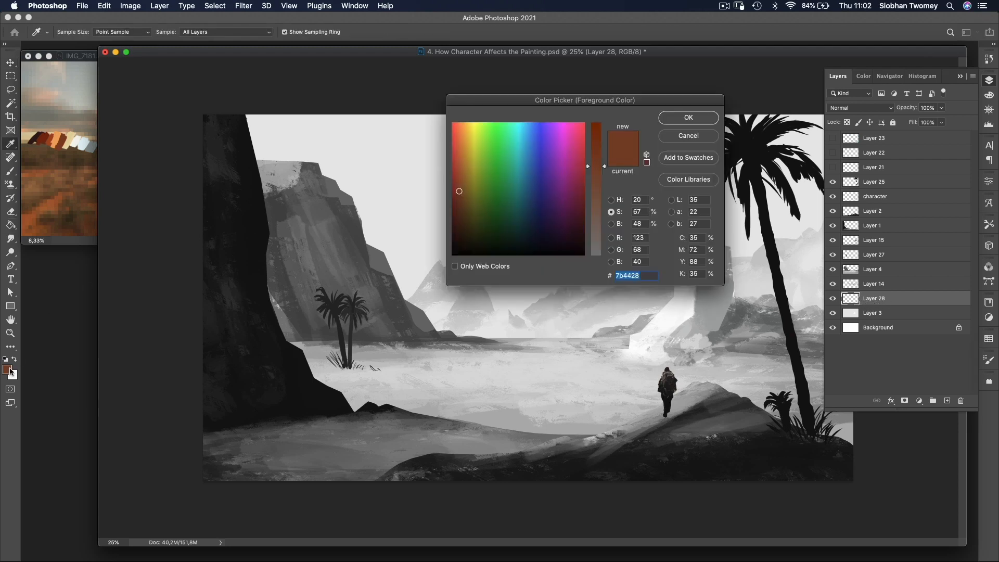
click(87, 104)
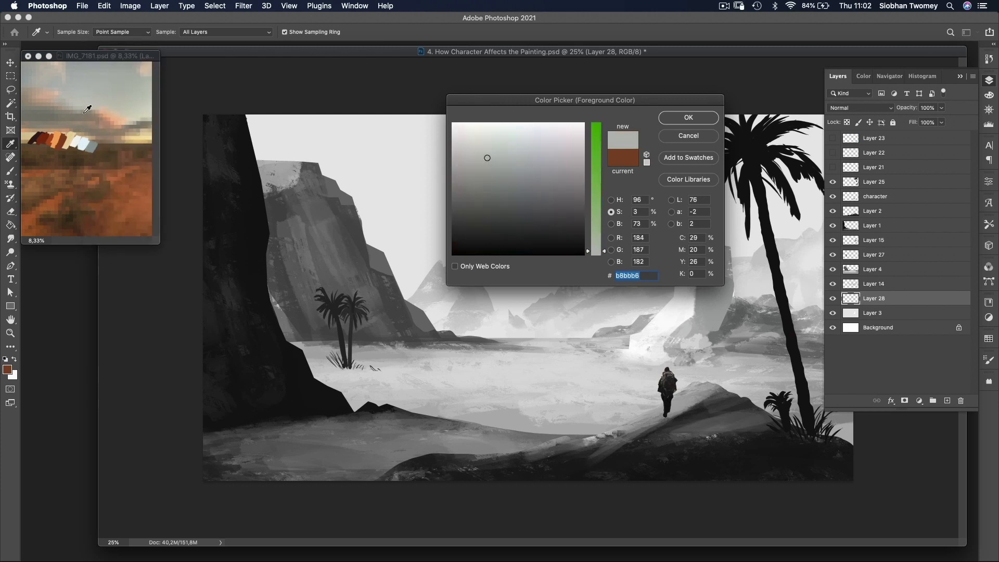
click(98, 83)
click(687, 118)
key(g)
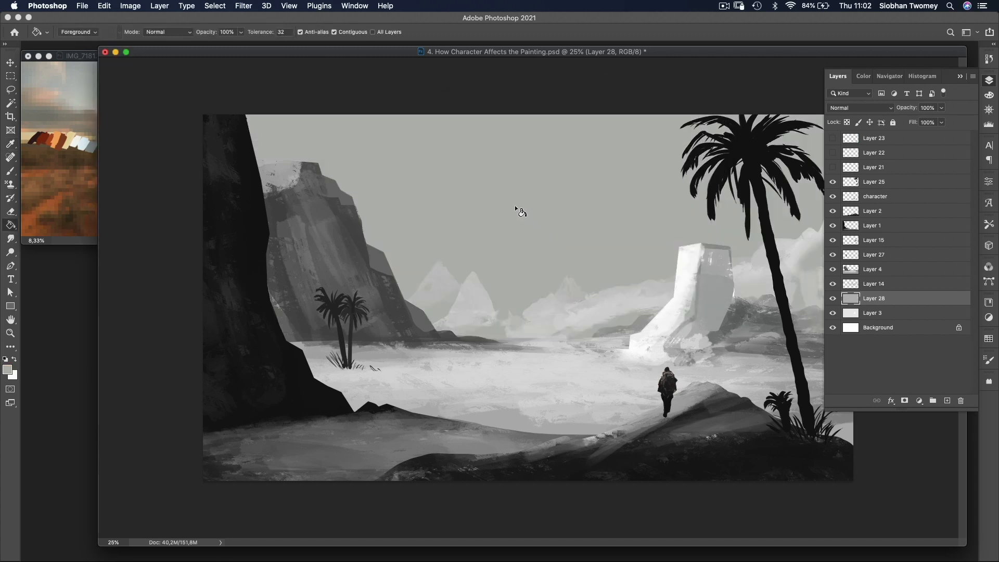
Shift the sky fill's hue towards blue-grey with Hue/Saturation, and delete Layer 3
key(super+u)
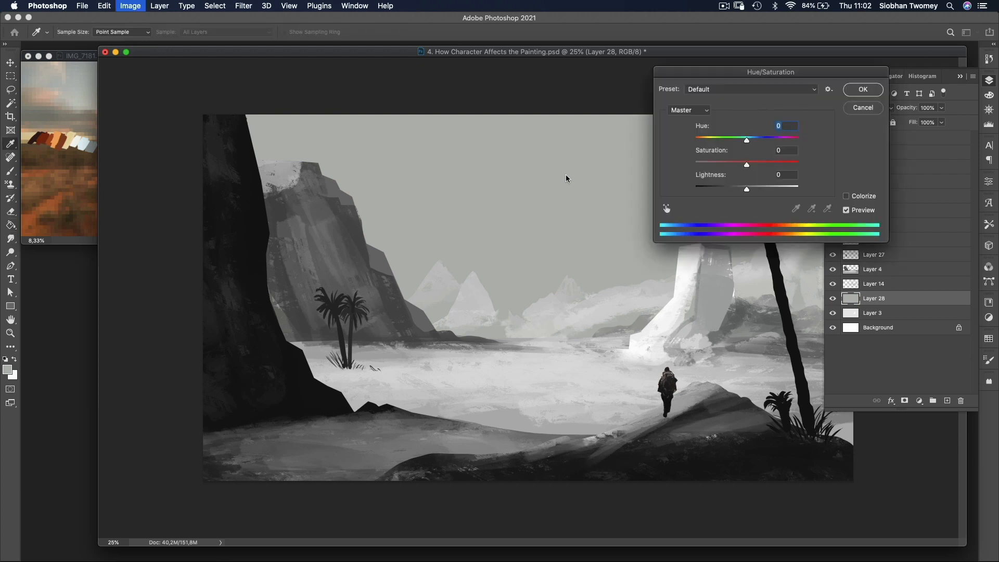
drag(748, 143, 780, 142)
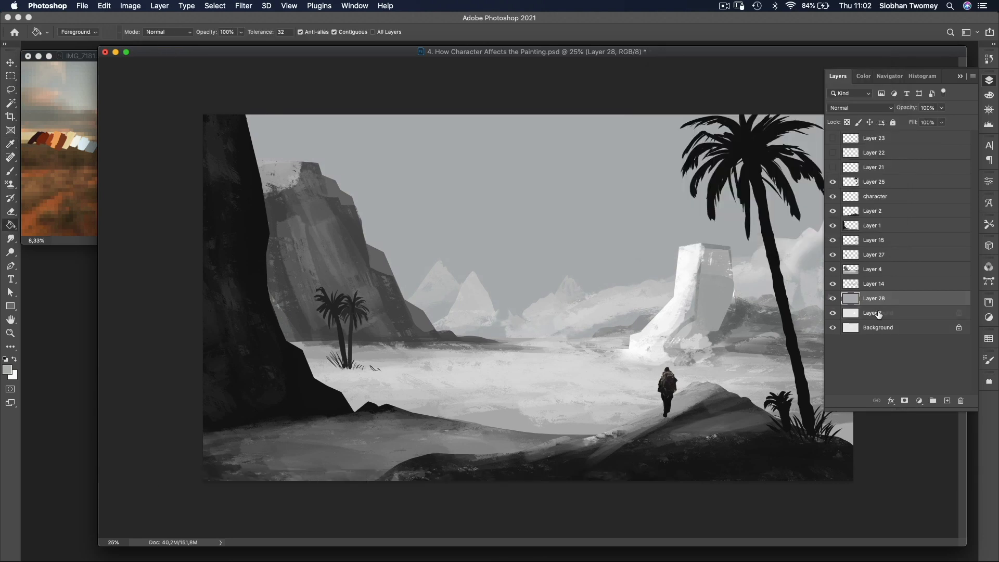
mouse_move(851, 317)
mouse_down()
mouse_move(853, 345)
mouse_move(881, 322)
mouse_up()
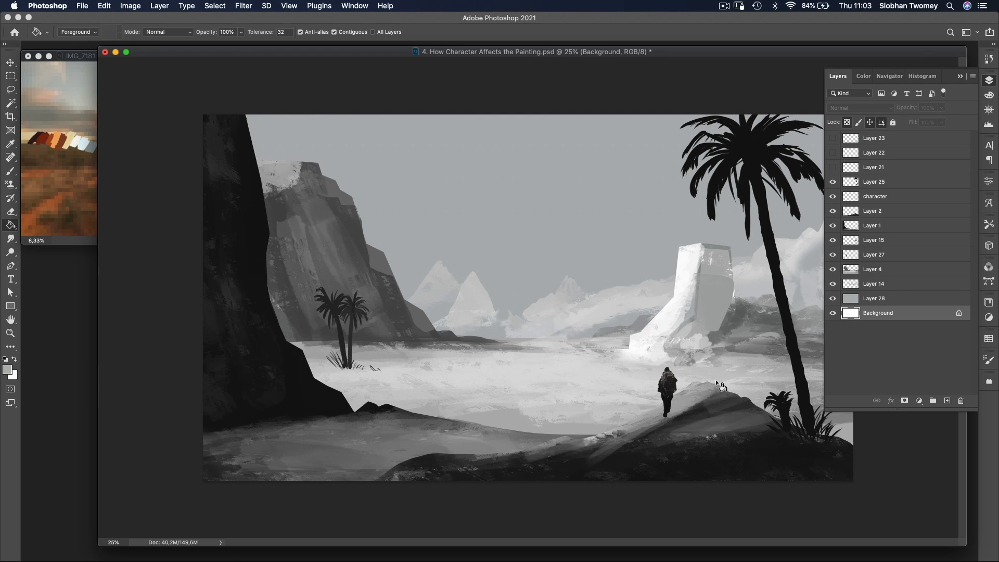
Confirm that Layer 2 holds the foreground dune by toggling its visibility, and add a new layer above it
click(855, 227)
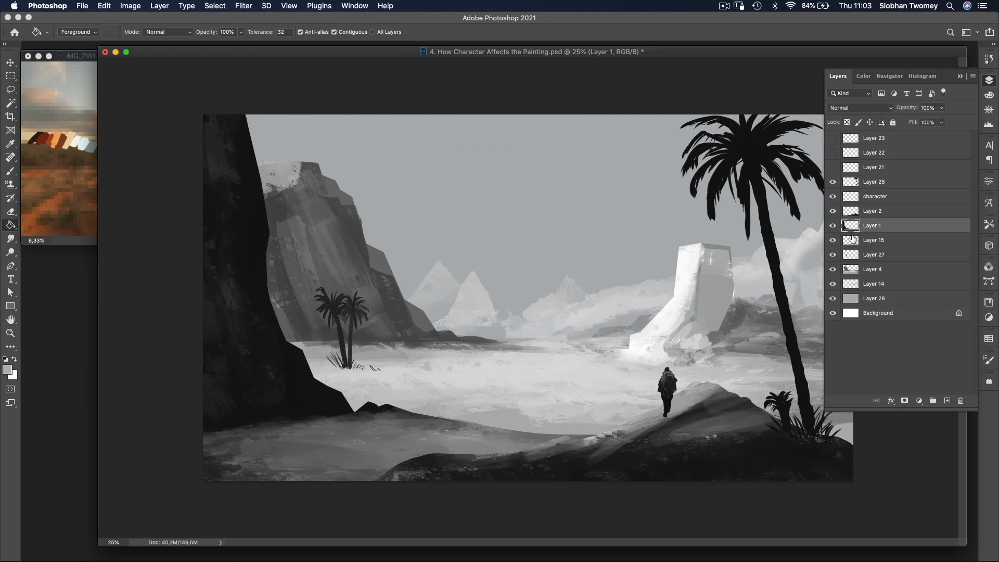
click(859, 213)
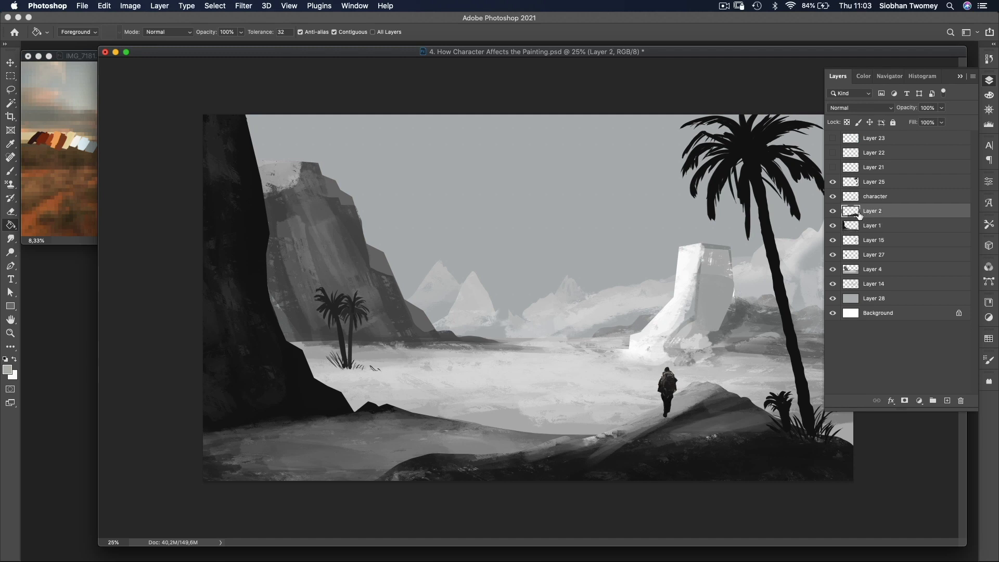
click(833, 211)
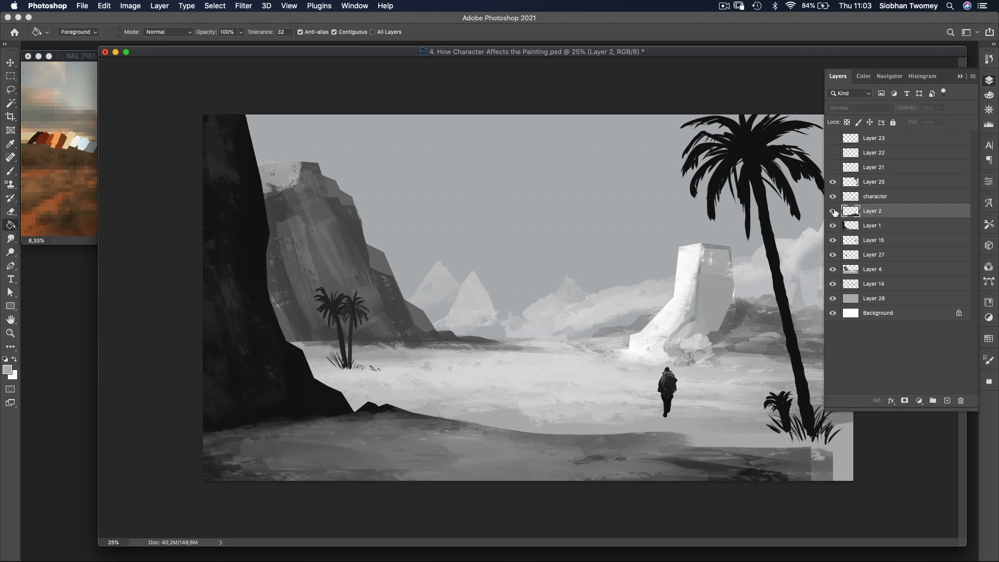
click(833, 211)
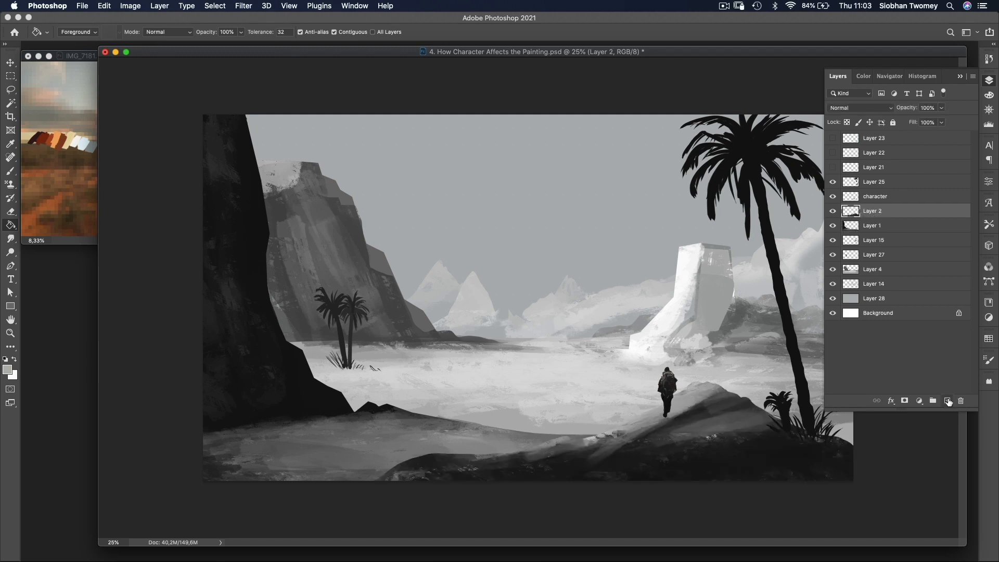
click(946, 401)
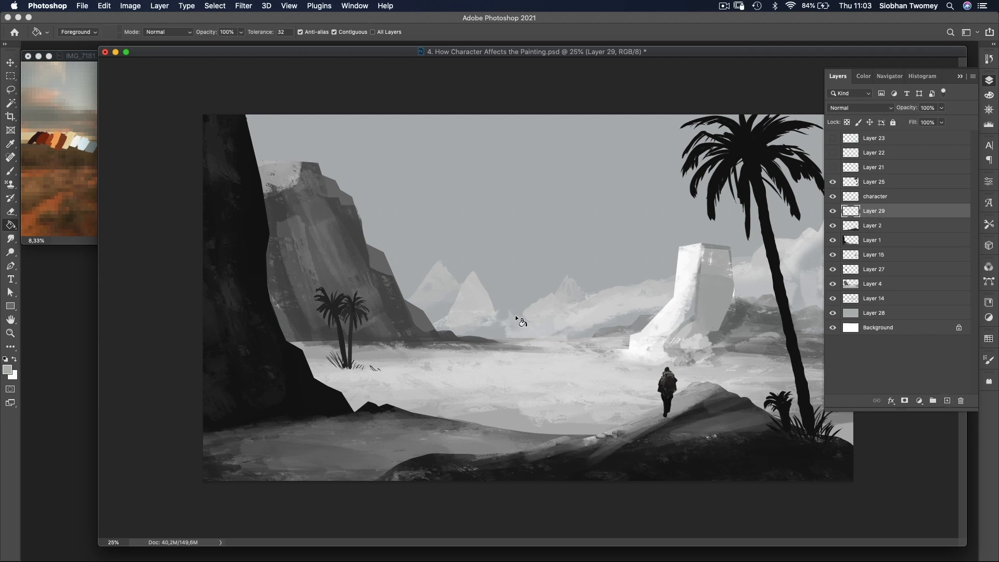
Sample dark reddish brown #2f1a19 from the reference swatches and brush it over the foreground dune on Layer 29
key(b)
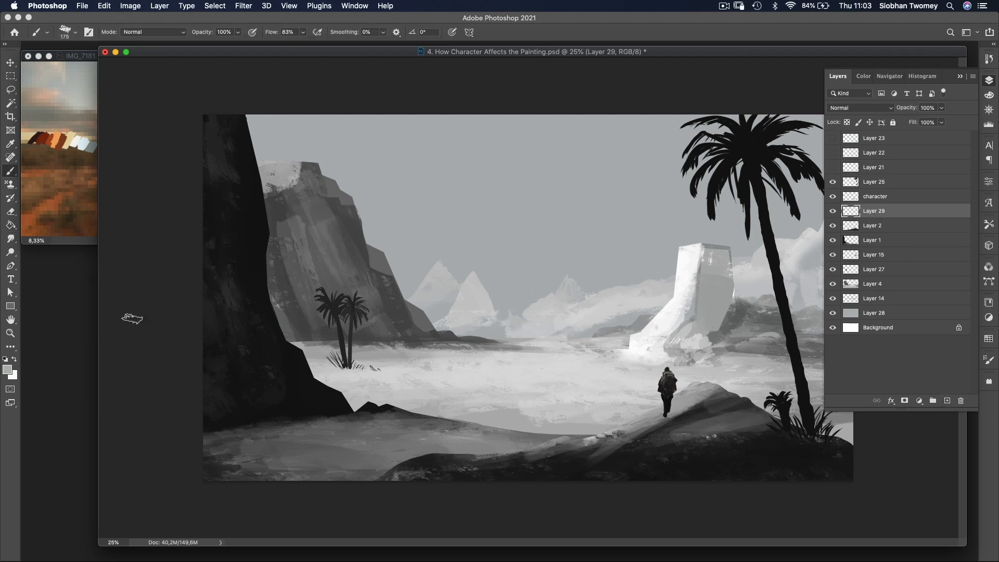
click(8, 370)
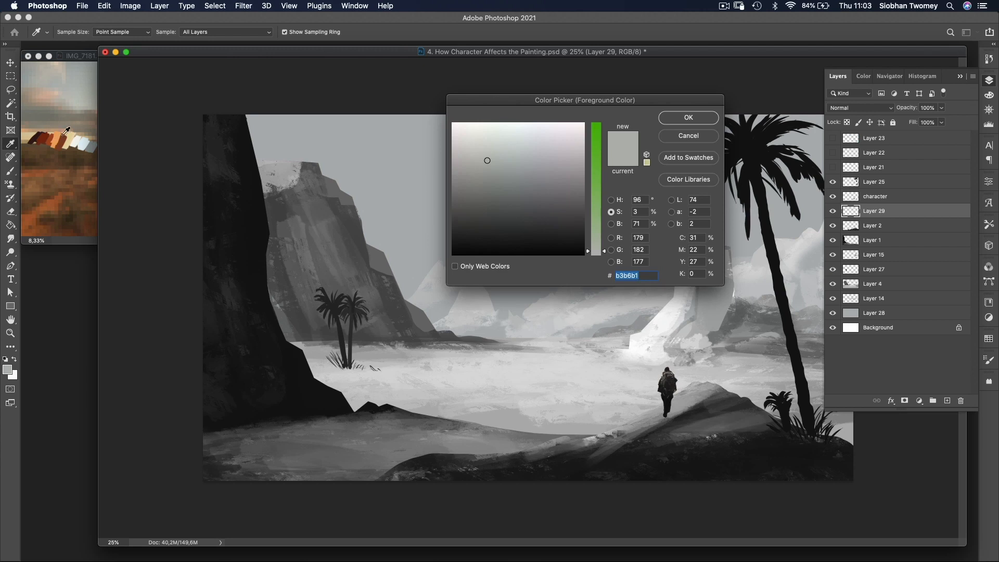
click(34, 138)
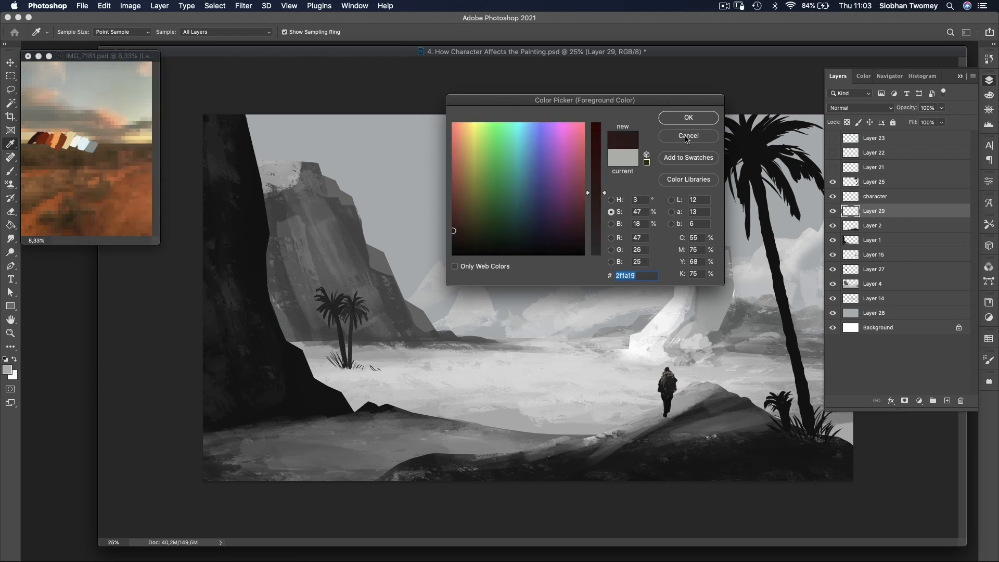
click(695, 115)
mouse_move(572, 450)
mouse_down()
mouse_move(648, 437)
mouse_move(627, 409)
mouse_move(648, 439)
mouse_move(635, 461)
mouse_move(650, 467)
mouse_up()
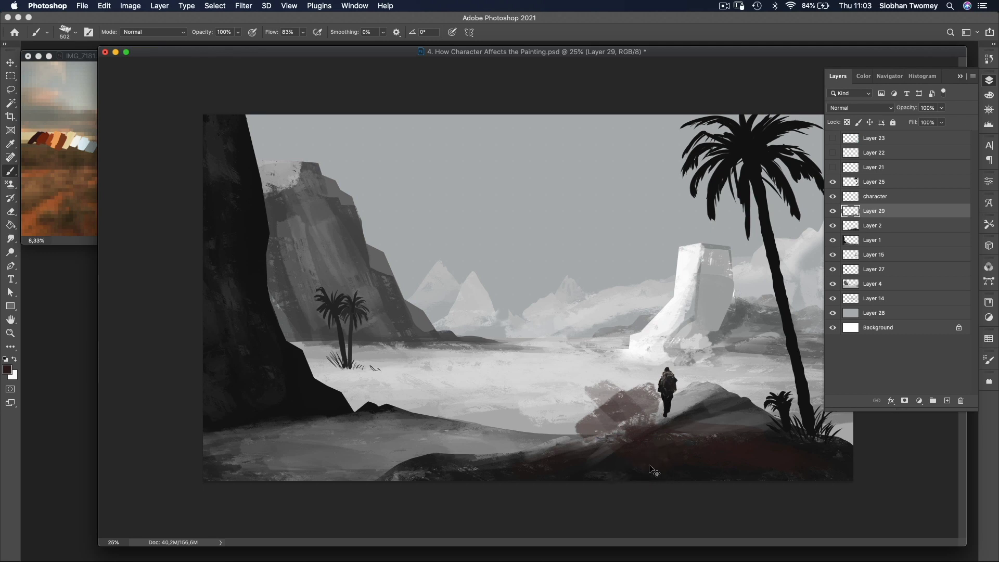
Undo the brush strokes spilling past the dune's edge and clip Layer 29 to Layer 2
key(super+z)
key(super+z)
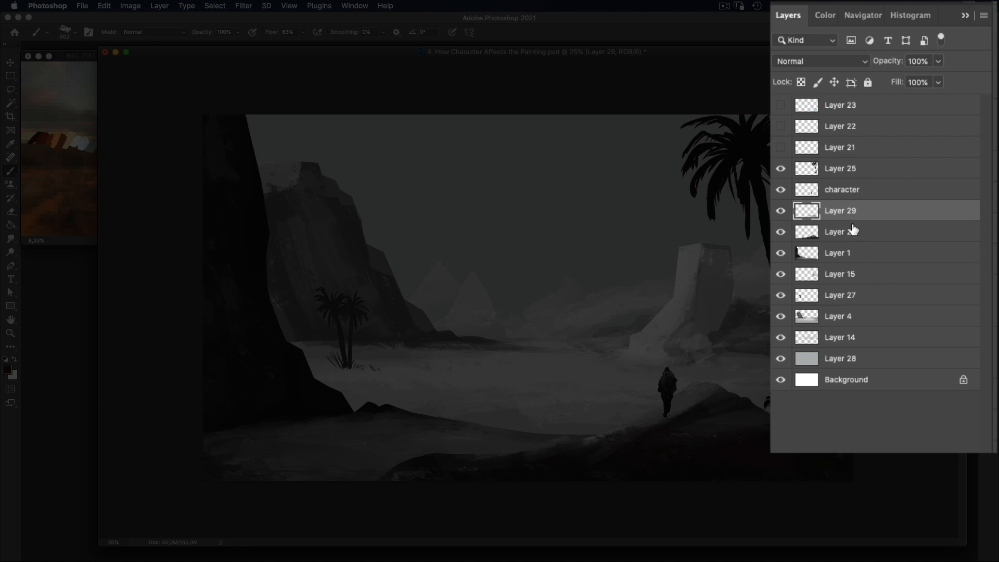
drag(851, 222, 842, 220)
alt+click(849, 219)
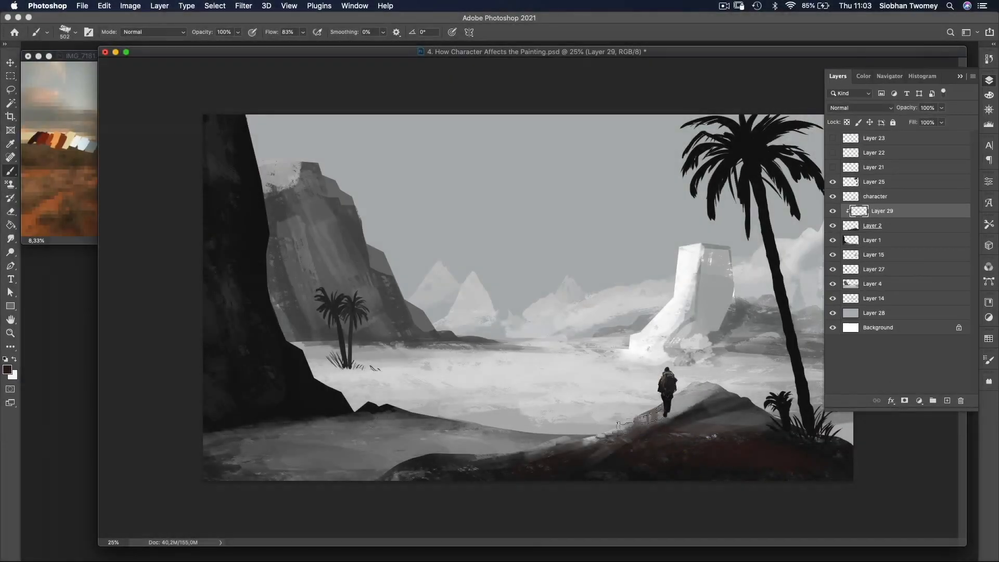
Cover the foreground dune up to its peak with dark reddish brown from the reference swatches on Layer 29
mouse_move(534, 436)
mouse_down()
mouse_move(687, 468)
mouse_move(631, 458)
mouse_move(757, 430)
mouse_move(835, 390)
mouse_move(700, 456)
mouse_move(811, 454)
mouse_up()
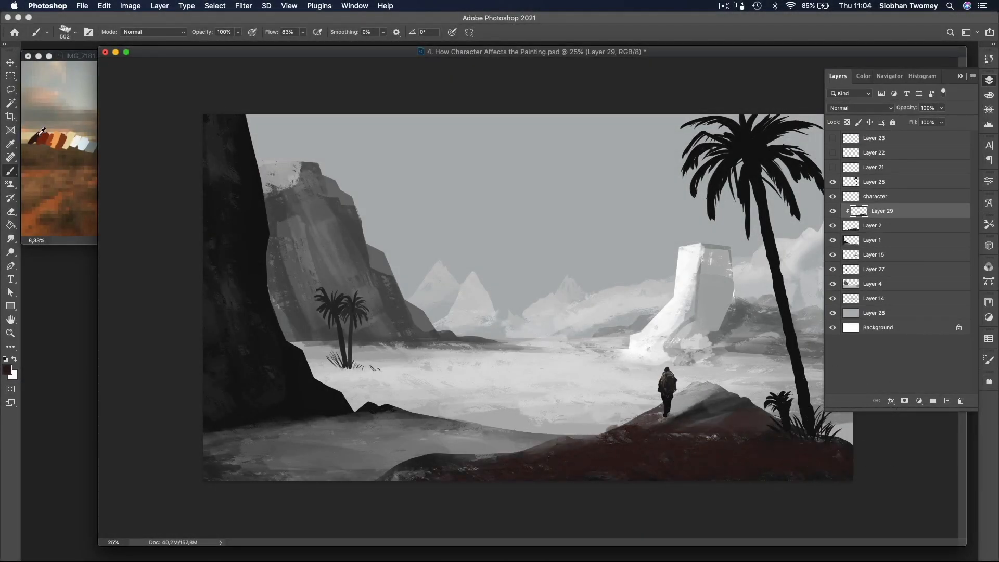
alt+click(40, 131)
mouse_move(730, 411)
mouse_down()
mouse_move(772, 433)
mouse_move(740, 441)
mouse_move(723, 405)
mouse_move(756, 402)
mouse_move(781, 424)
mouse_up()
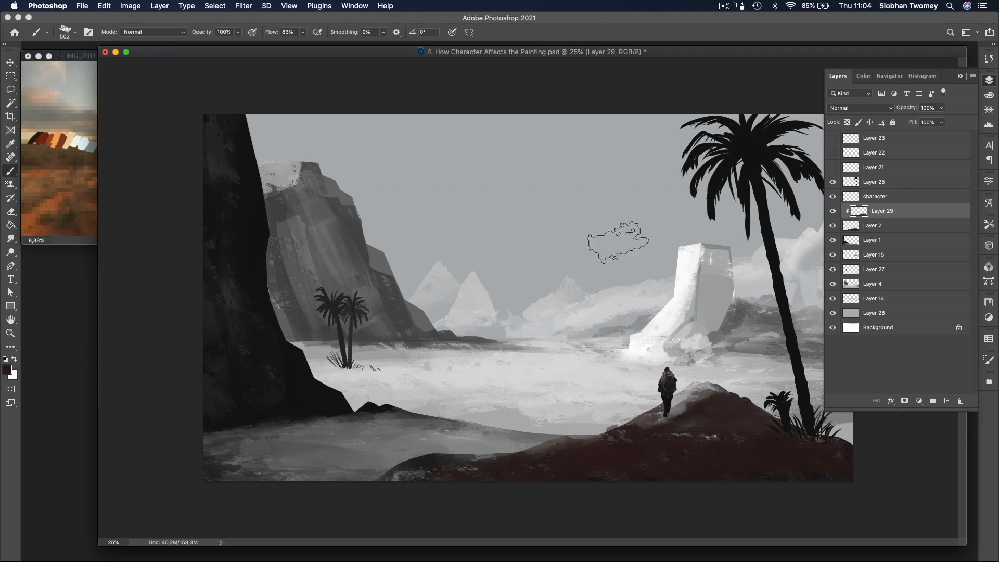
Switch to the Sampled Brush 4 10 brush and paint orange-brown highlights and dark shading over the foreground dune
right_click(519, 191)
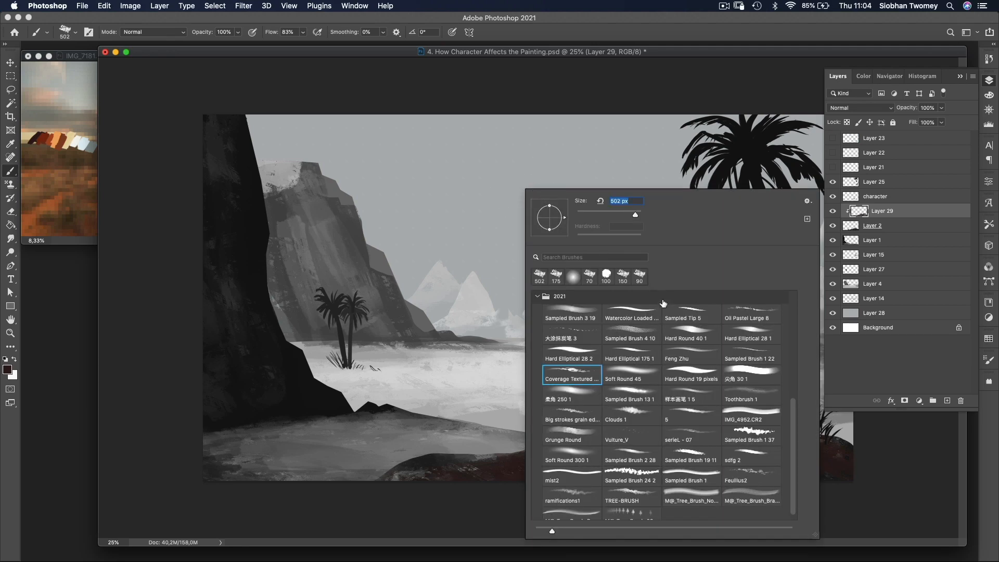
click(632, 337)
click(478, 462)
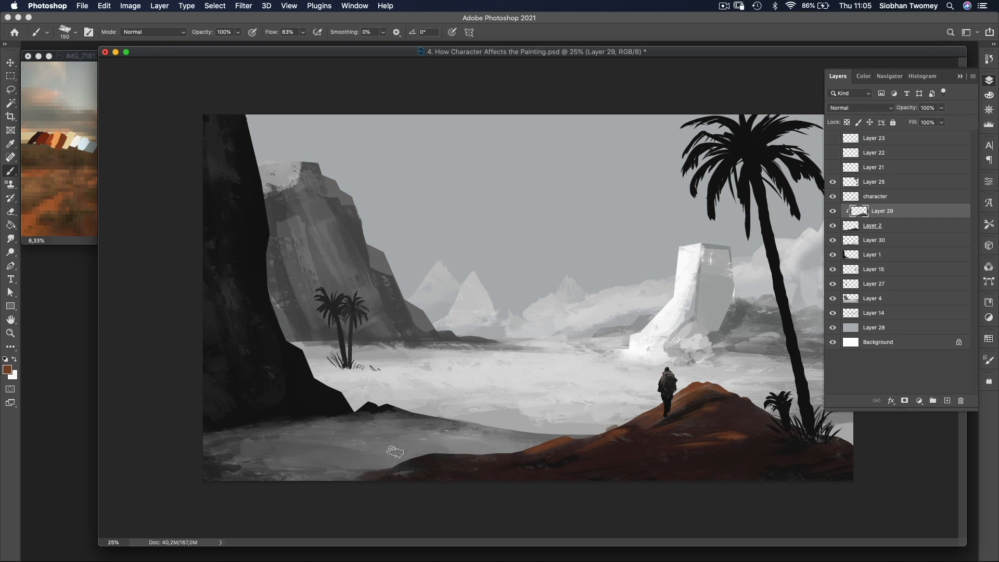
alt+click(841, 478)
Lasso an irregular strip along the foreground dune's left crest on Layer 2, delete it and deselect
drag(526, 451, 583, 441)
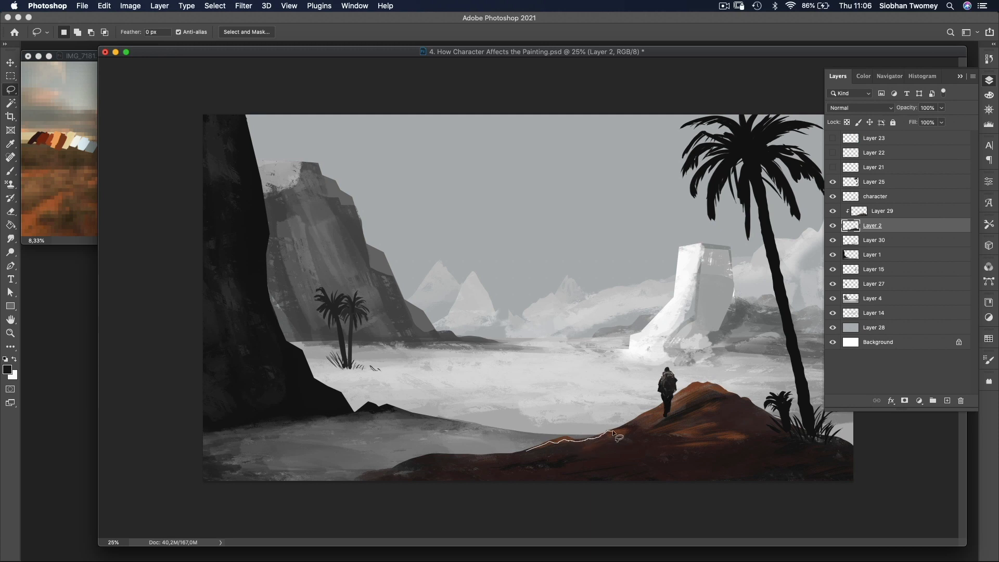
mouse_move(633, 418)
mouse_down()
mouse_move(647, 410)
mouse_move(585, 379)
mouse_move(524, 450)
mouse_up()
key(super+d)
Trim the foreground dune's right slope and peak on Layer 2 into an uneven outline using lasso selections
drag(718, 386, 845, 442)
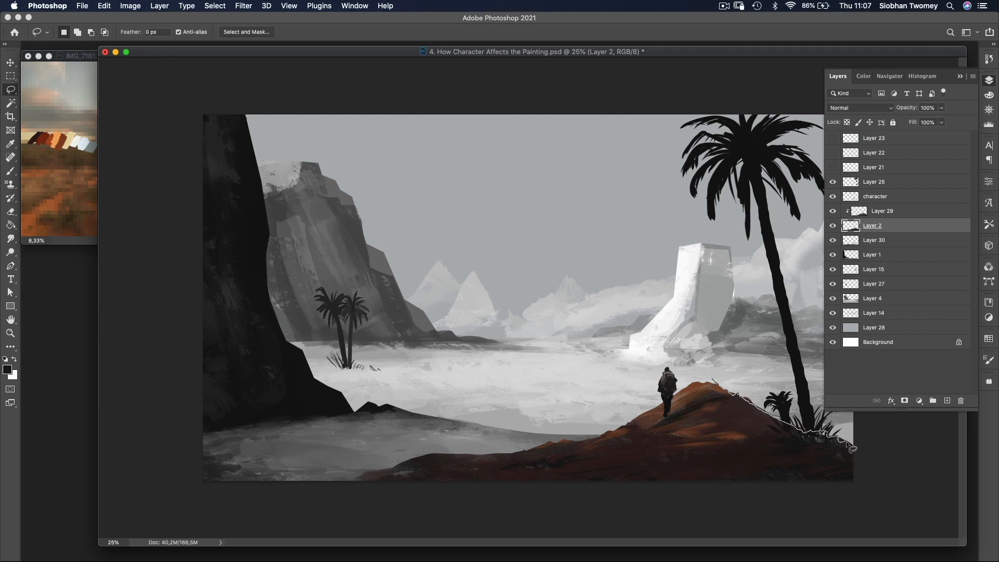
drag(845, 401, 715, 380)
key(super+d)
drag(727, 385, 735, 397)
key(super+d)
Add a new layer above Layer 1, which holds the left cliff, and clip it to Layer 1
key(v)
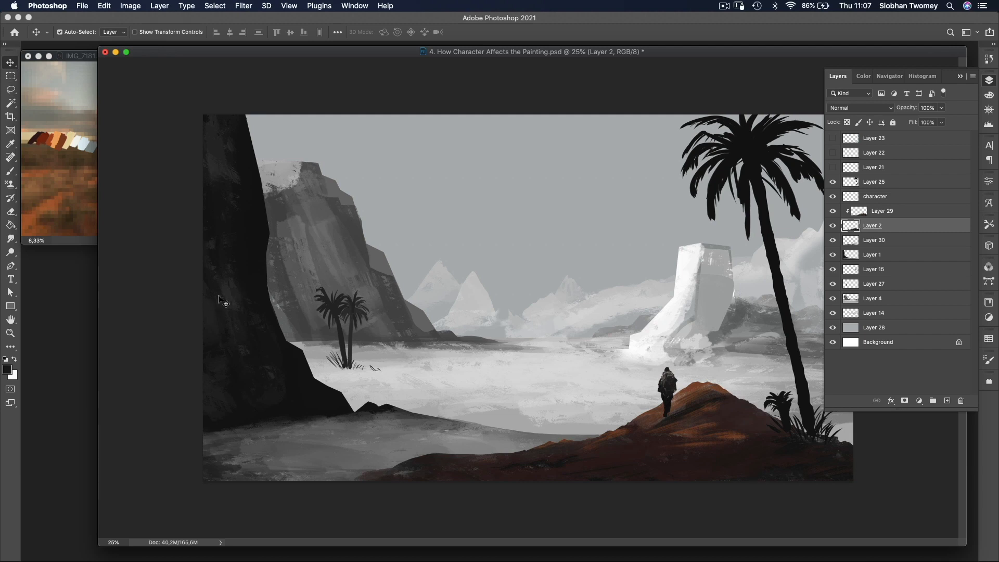
click(872, 256)
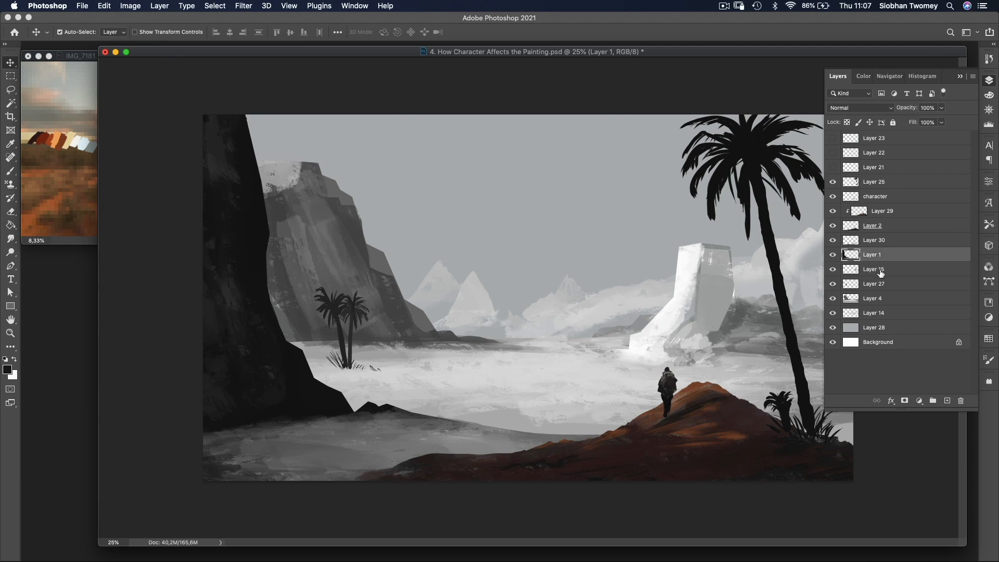
click(946, 402)
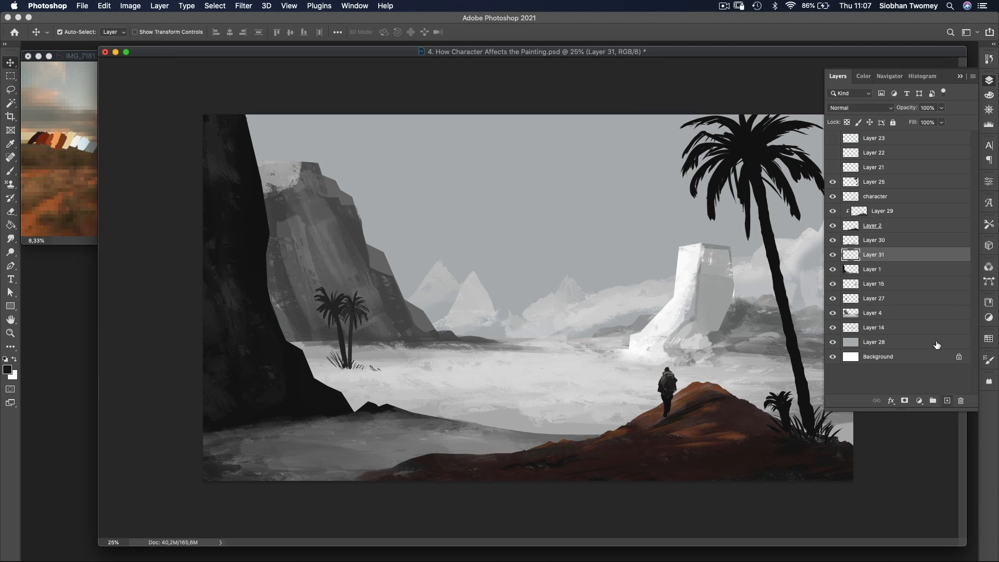
alt+click(886, 260)
Sample reddish brown from the reference swatches and brush it over the left foreground cliff on Layer 31
key(b)
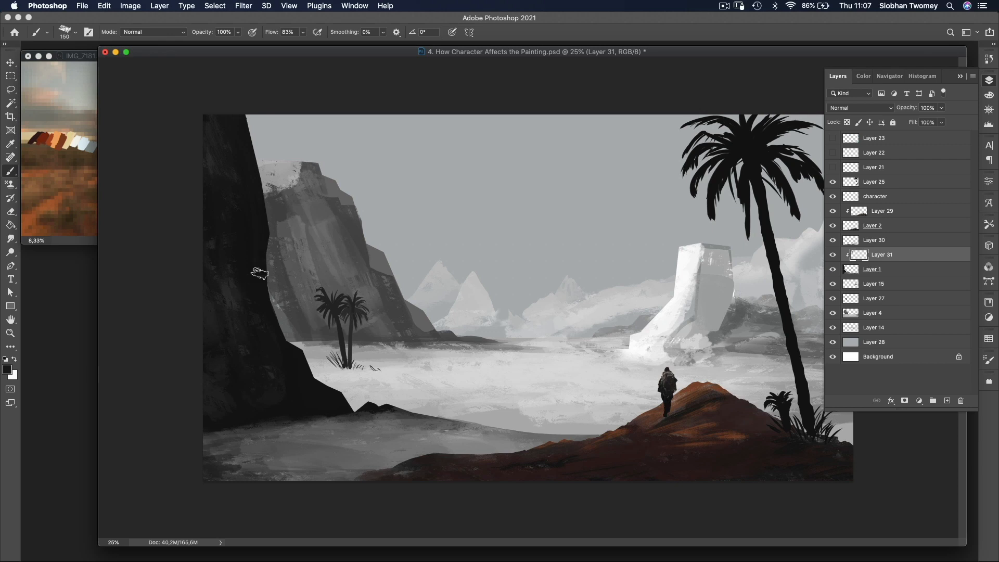
drag(275, 356, 274, 352)
alt+click(43, 133)
mouse_move(228, 121)
mouse_down()
mouse_move(250, 155)
mouse_move(259, 351)
mouse_move(277, 365)
mouse_move(233, 372)
mouse_move(240, 383)
mouse_move(218, 366)
mouse_move(247, 415)
mouse_move(235, 422)
mouse_move(280, 407)
mouse_move(257, 414)
mouse_move(300, 418)
mouse_move(302, 402)
mouse_move(316, 412)
mouse_move(314, 399)
mouse_move(357, 406)
mouse_up()
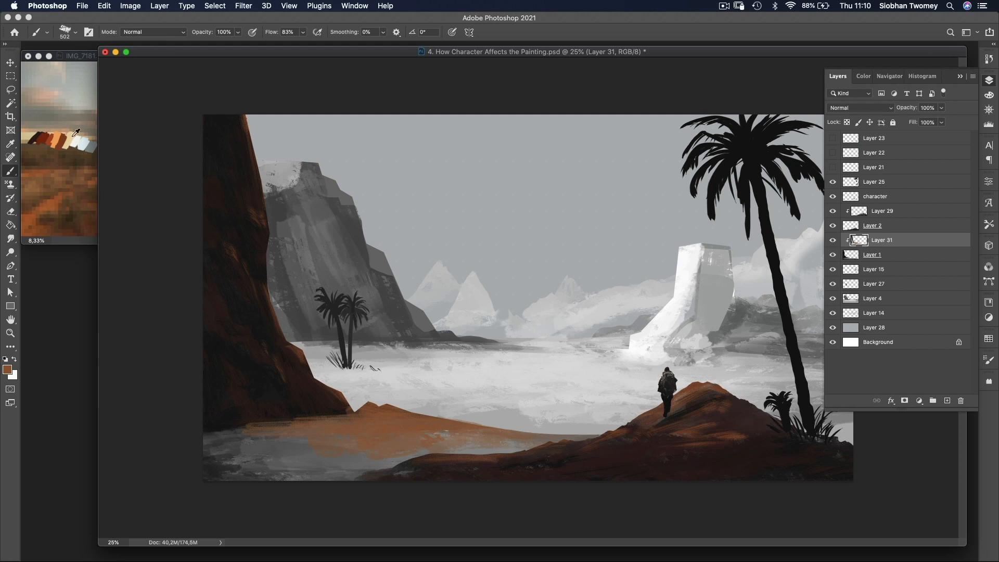
Sample orange-brown from the reference swatches and brush it across the sand below the left cliff
alt+click(67, 134)
drag(268, 457, 520, 460)
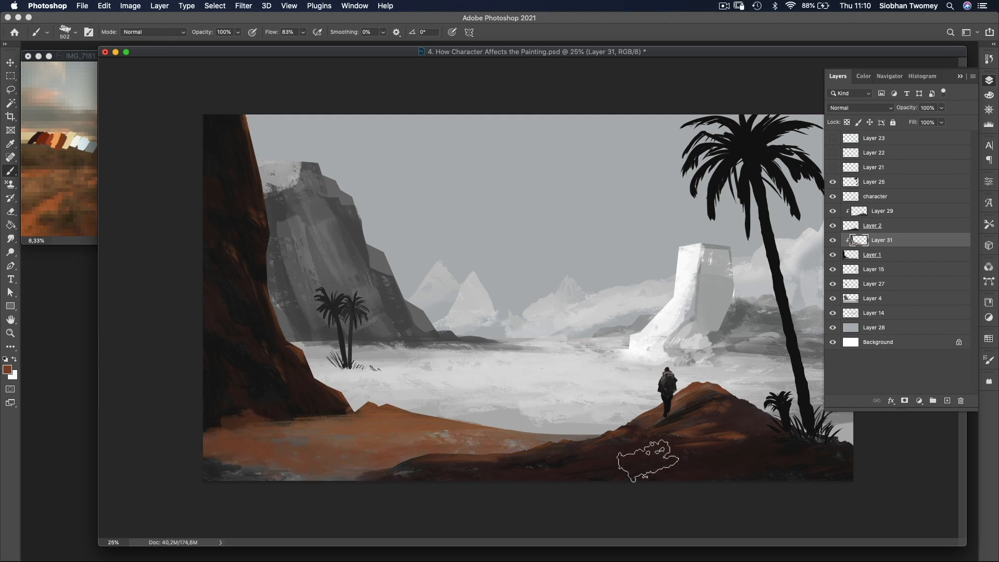
mouse_move(340, 472)
mouse_down()
mouse_move(254, 452)
mouse_move(460, 452)
mouse_move(237, 471)
mouse_move(294, 454)
mouse_up()
Sample a dark tone from the cliff's base and shade the sand and small mounds with Sampled Brush 4 10
alt+click(238, 420)
right_click(598, 269)
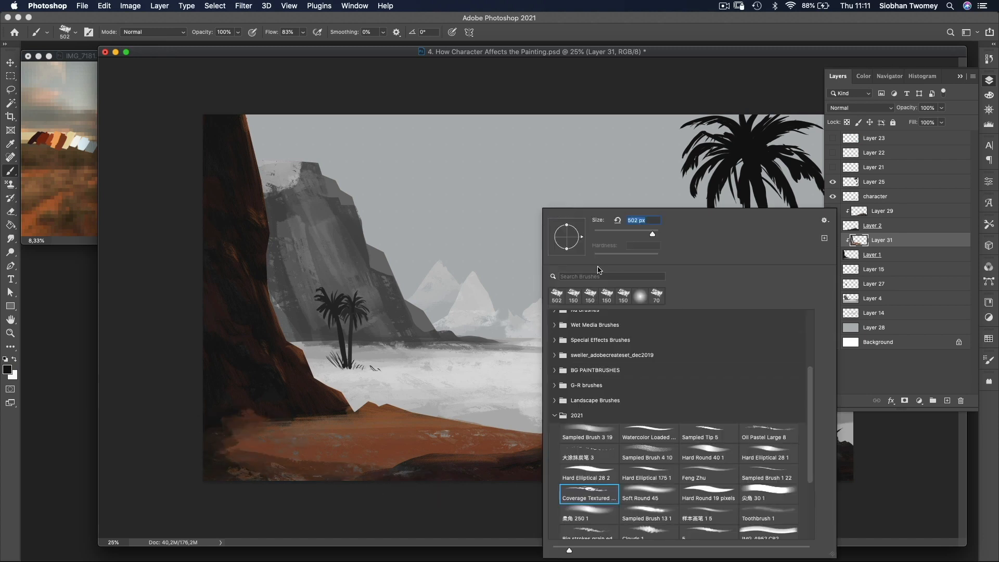
click(647, 458)
key(Return)
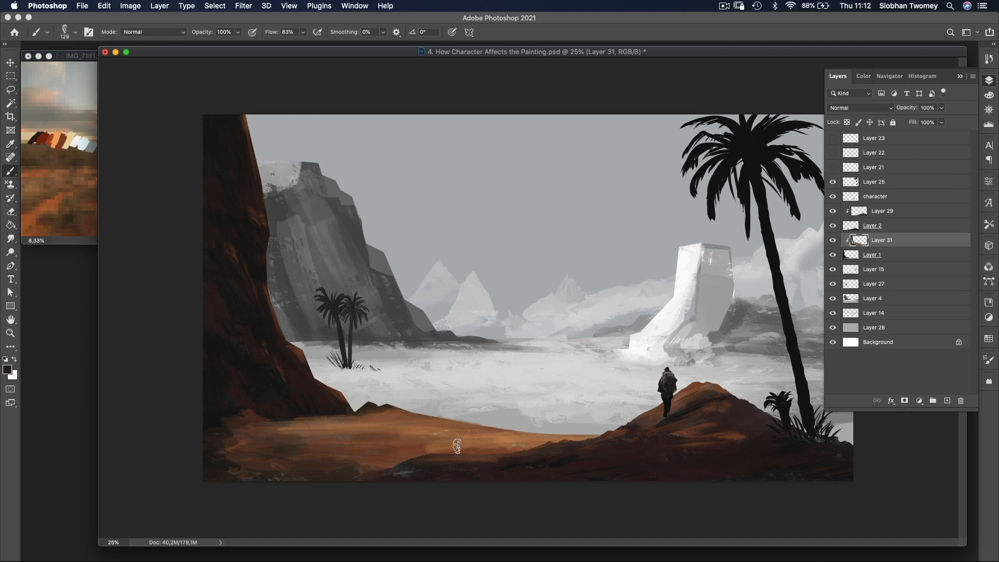
Sample orange and dark tones from the painting and blend them into the sand beside the cliff on Layer 31
alt+click(420, 432)
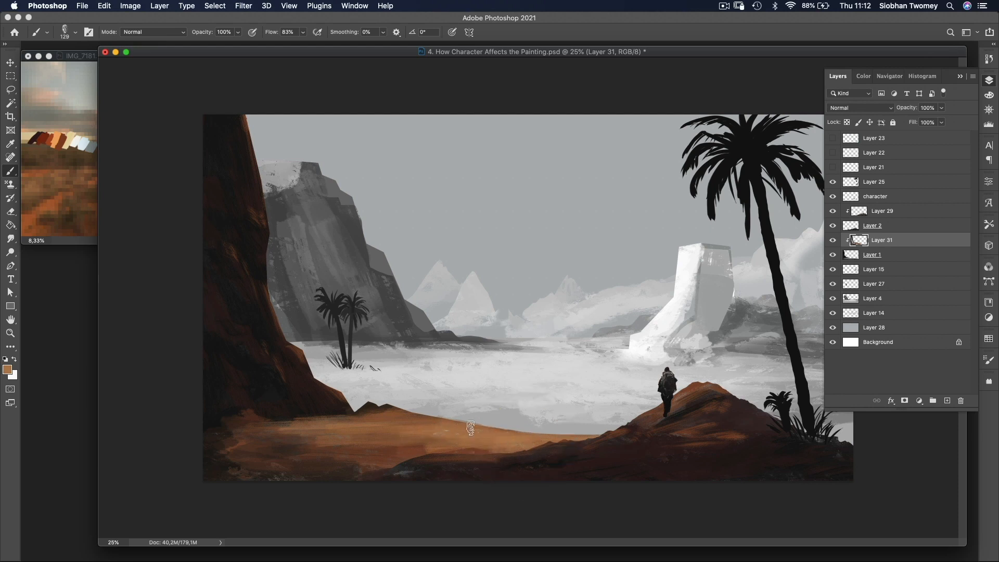
alt+click(433, 449)
alt+click(290, 414)
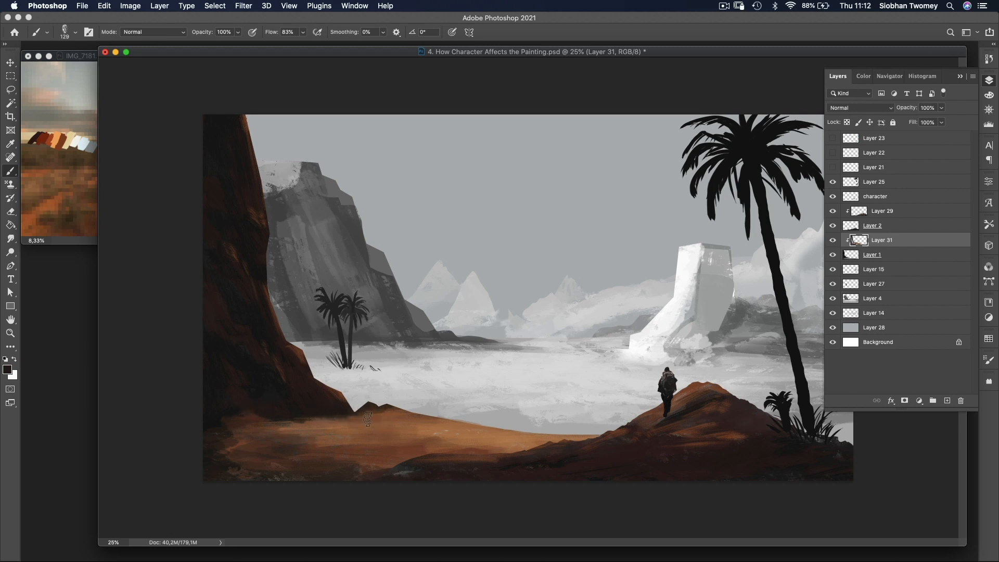
Lasso an irregular strip along the orange sand's far edge on Layer 1, delete it and deselect
key(v)
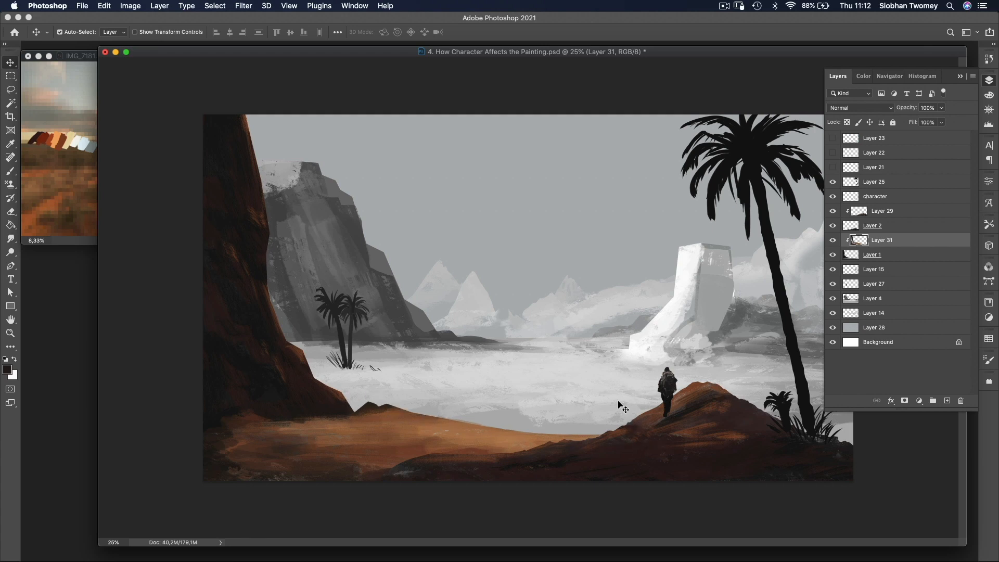
click(868, 255)
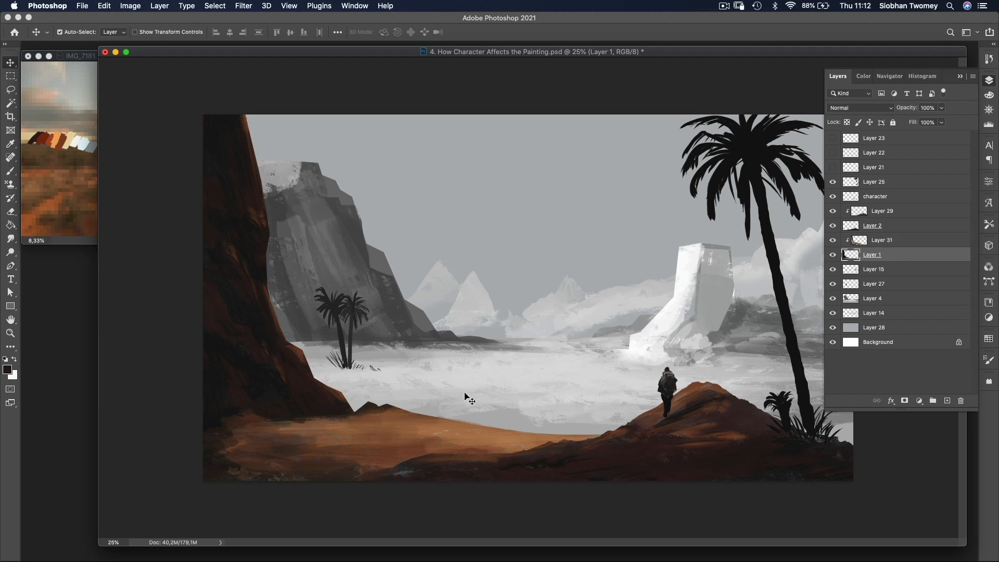
key(l)
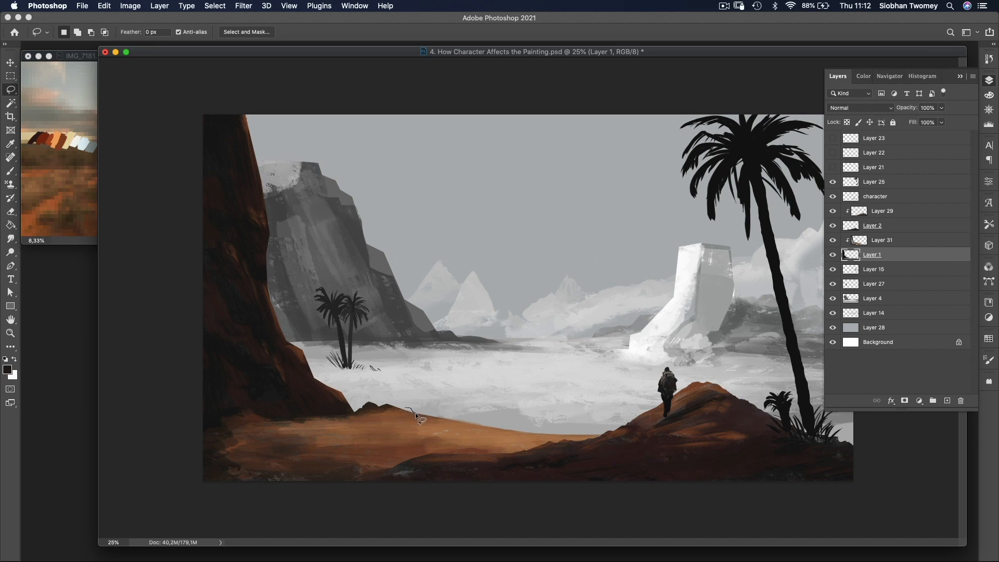
key(Delete)
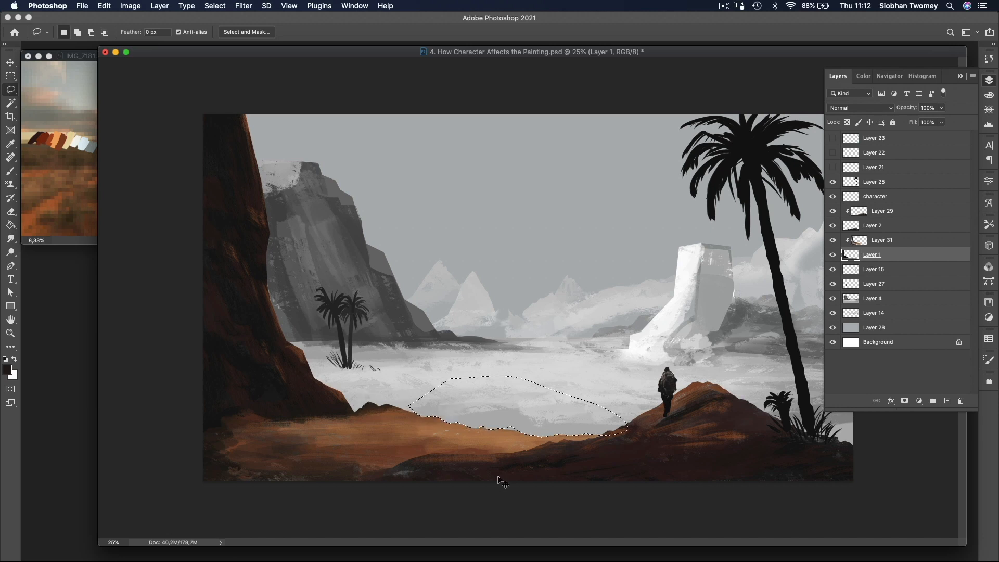
key(super+d)
Return to Layer 31 and brush small light highlights onto the orange sand near its far edge
key(v)
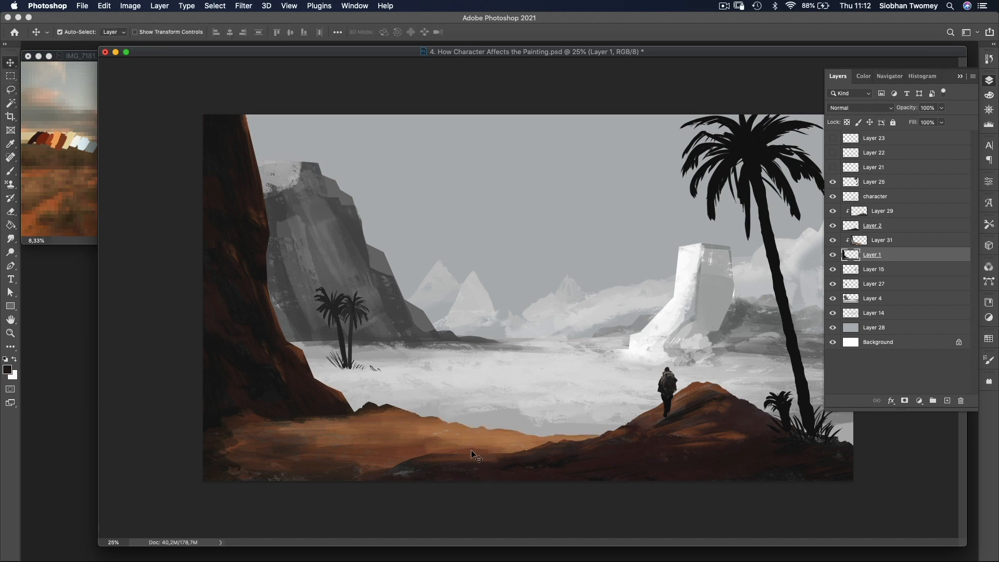
click(894, 240)
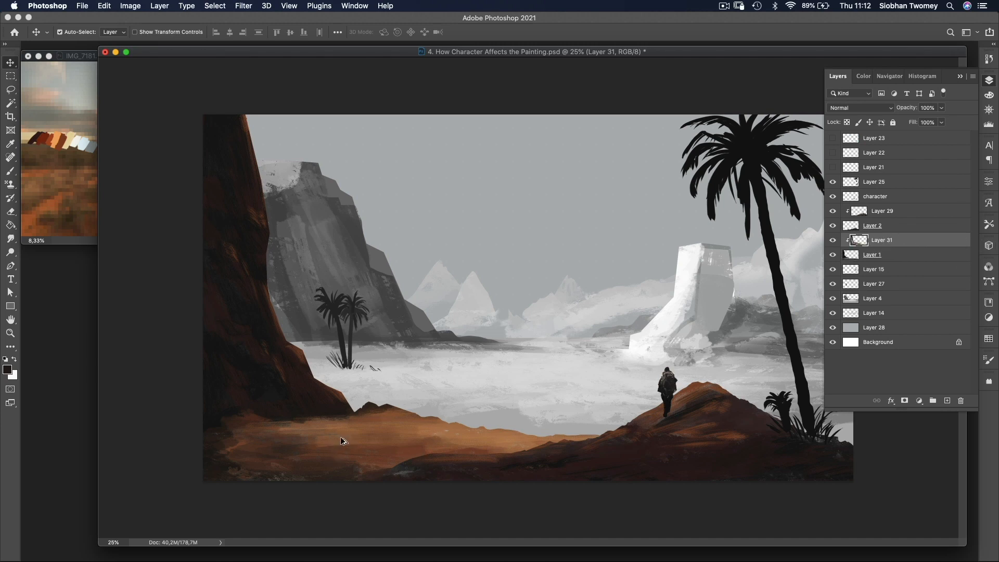
key(b)
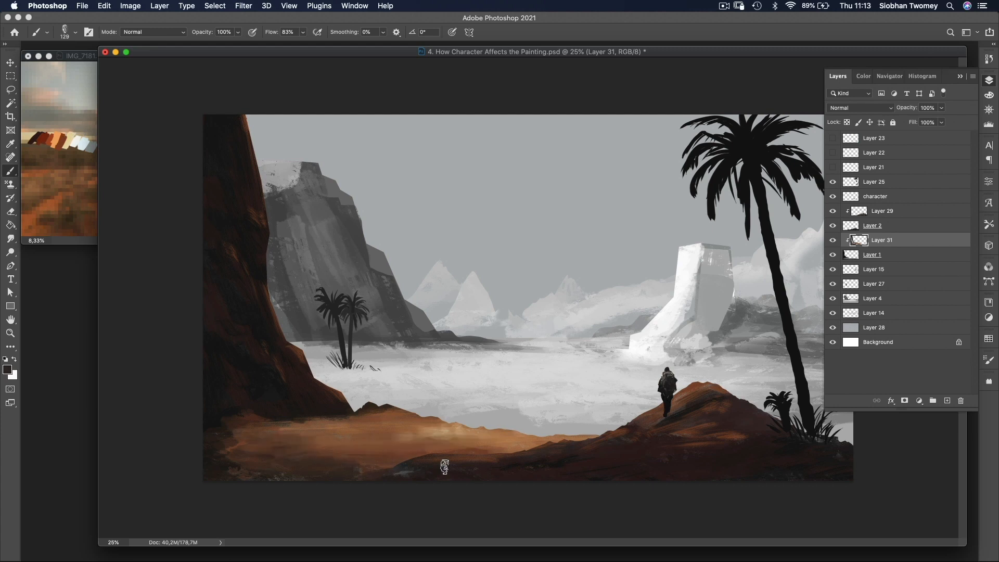
Add a new layer above Layer 25, which holds the large palm, and clip it to Layer 25
click(905, 211)
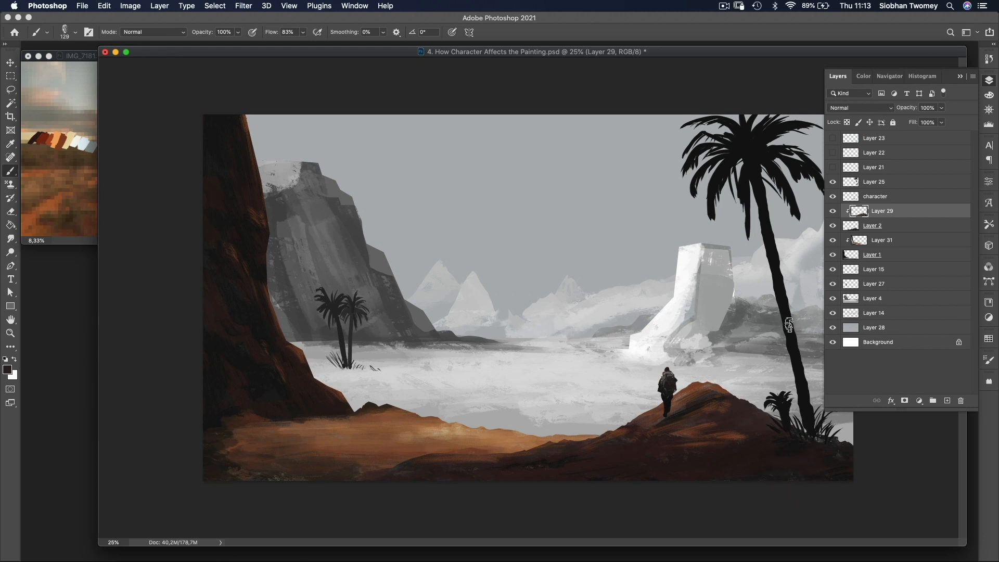
key(v)
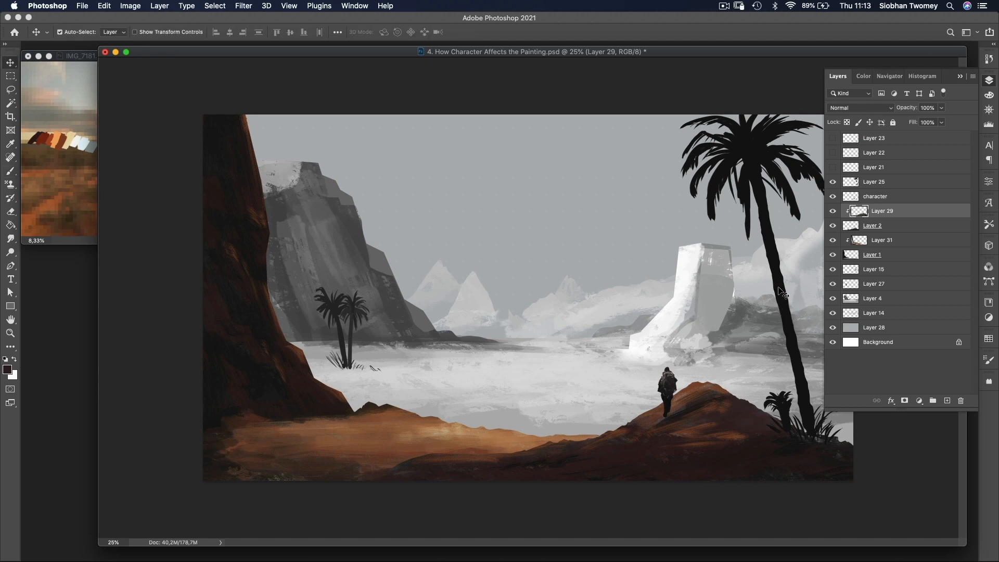
click(779, 288)
click(946, 401)
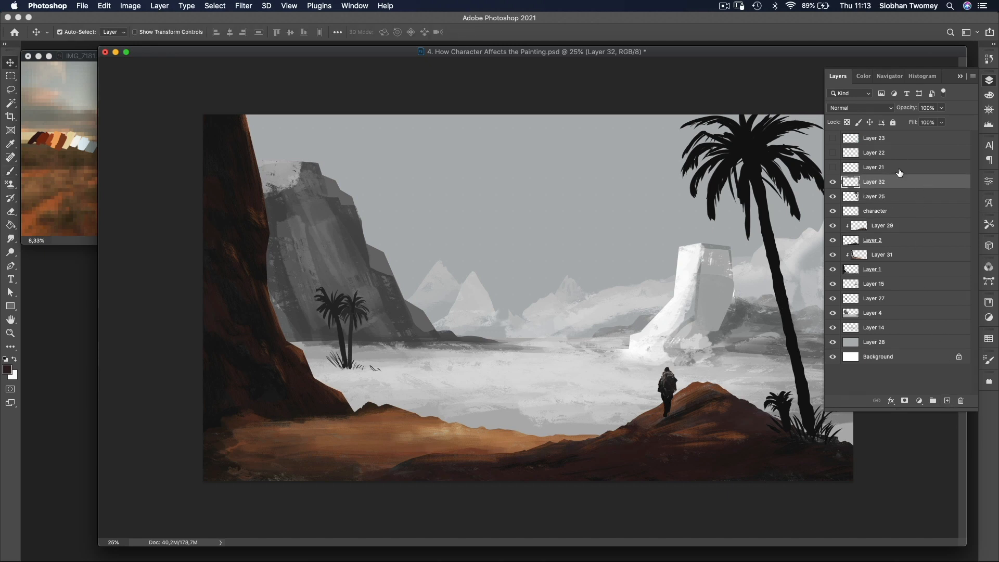
alt+click(898, 187)
Pick a brown from the reference swatches and brush it over the large palm's trunk on Layer 32
key(b)
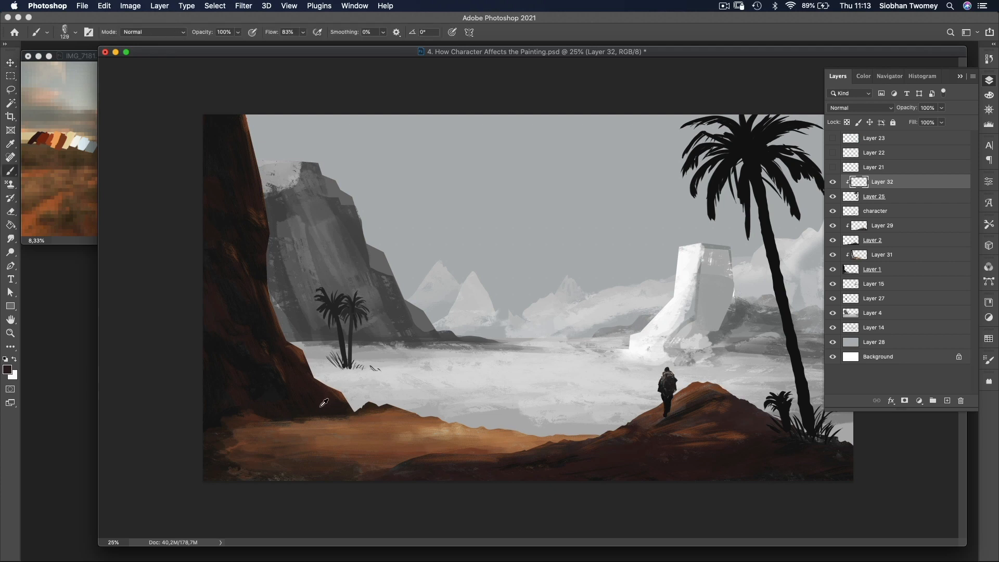
click(7, 370)
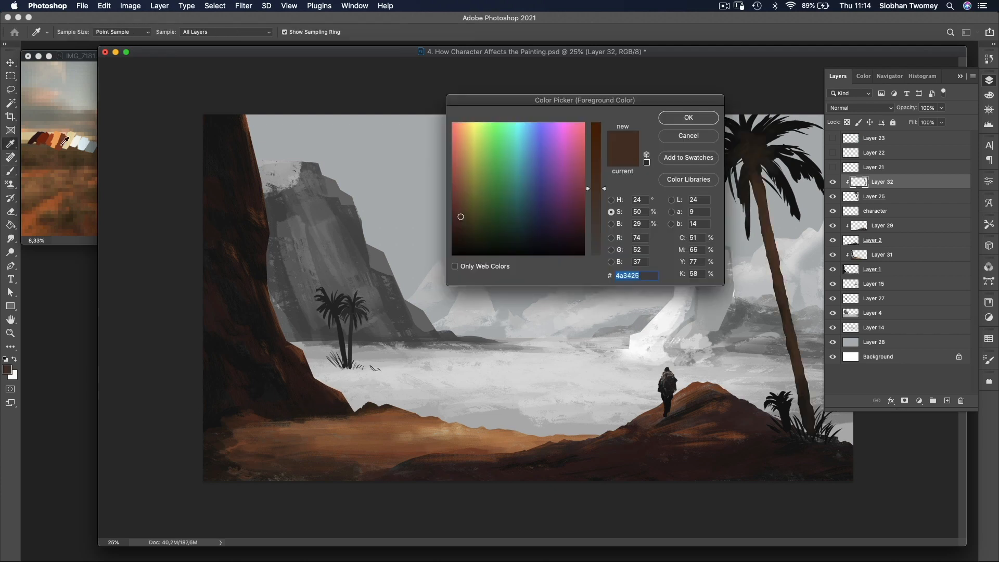
click(62, 145)
click(668, 117)
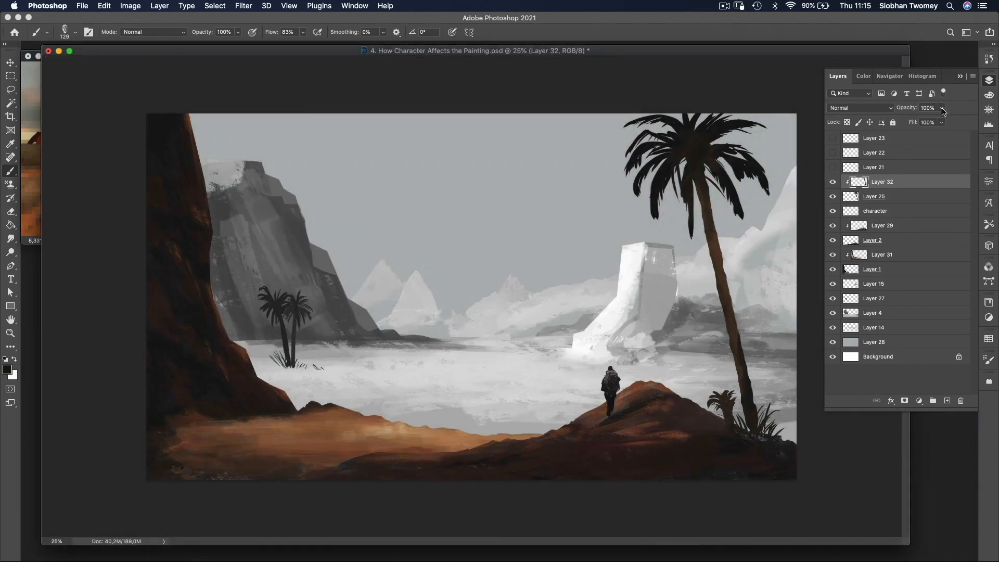
Collapse the layer list to view the whole painting unobstructed, and activate the Move tool
click(961, 77)
key(v)
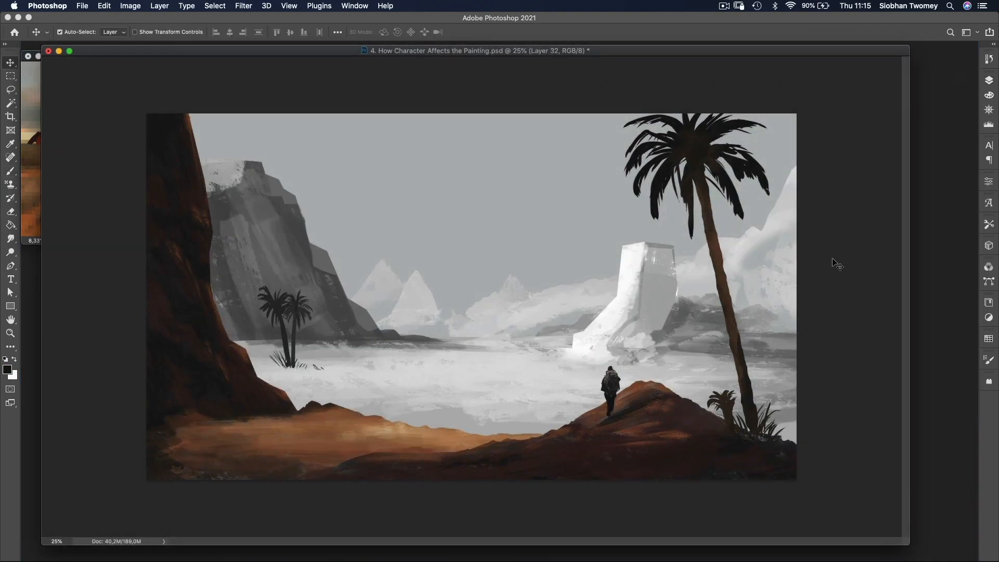